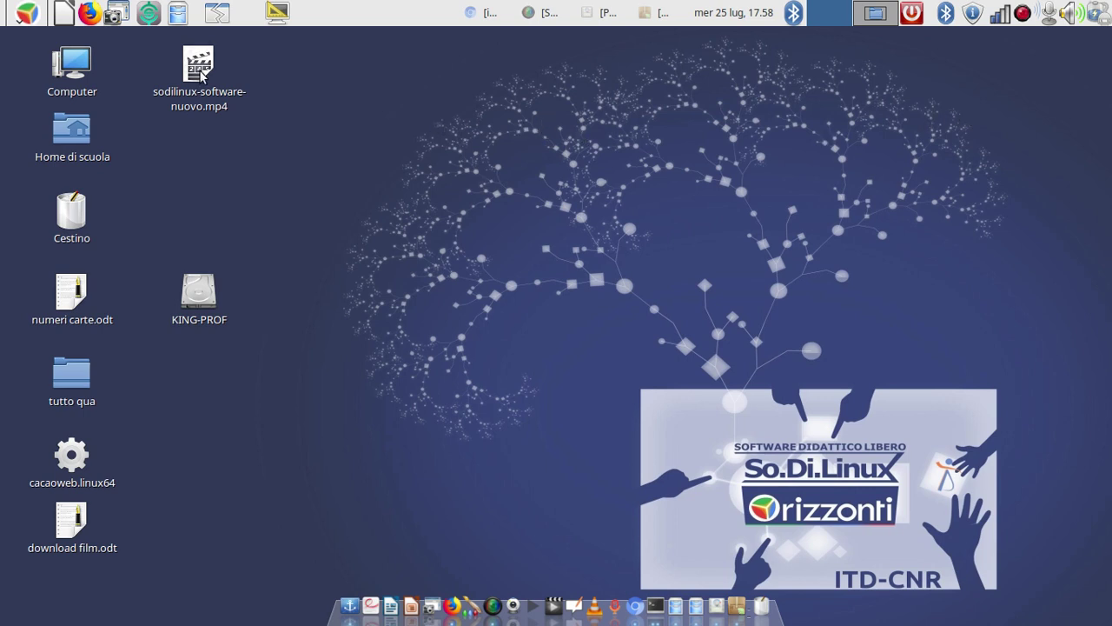
{"action": "left_click", "coordinate": [28, 16]}
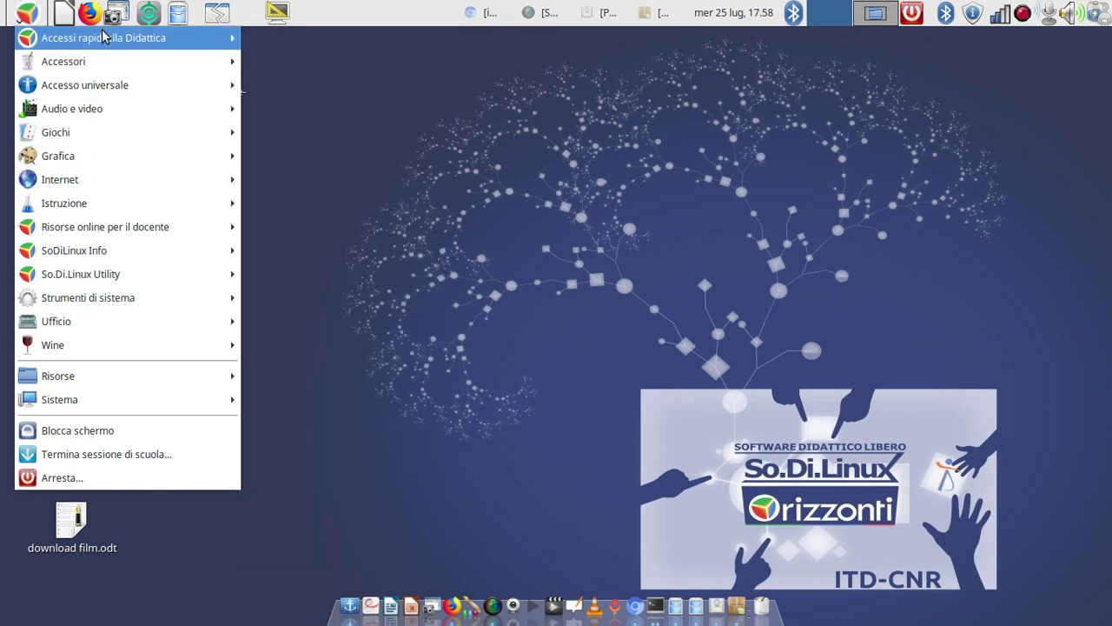
{"action": "mouse_move", "coordinate": [102, 38]}
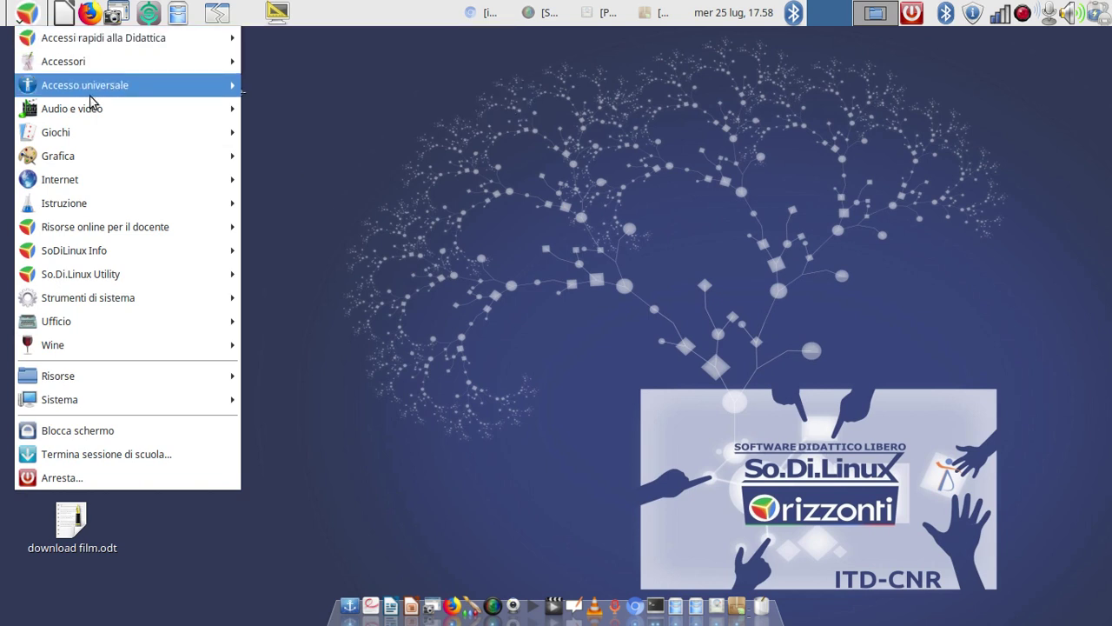
{"action": "mouse_move", "coordinate": [76, 167]}
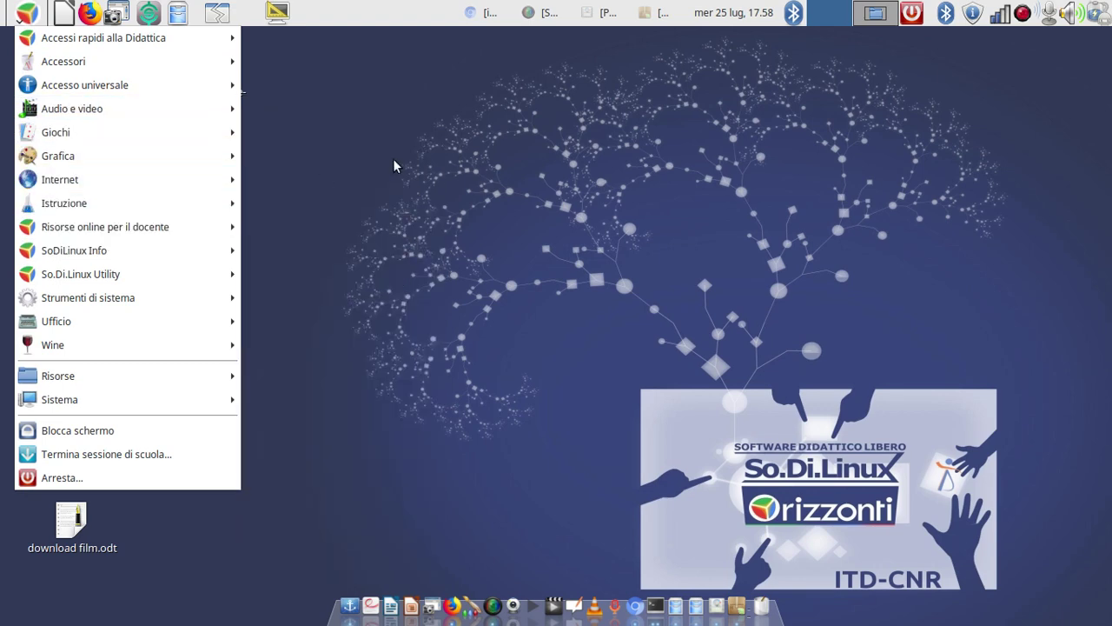
{"action": "left_click", "coordinate": [369, 135]}
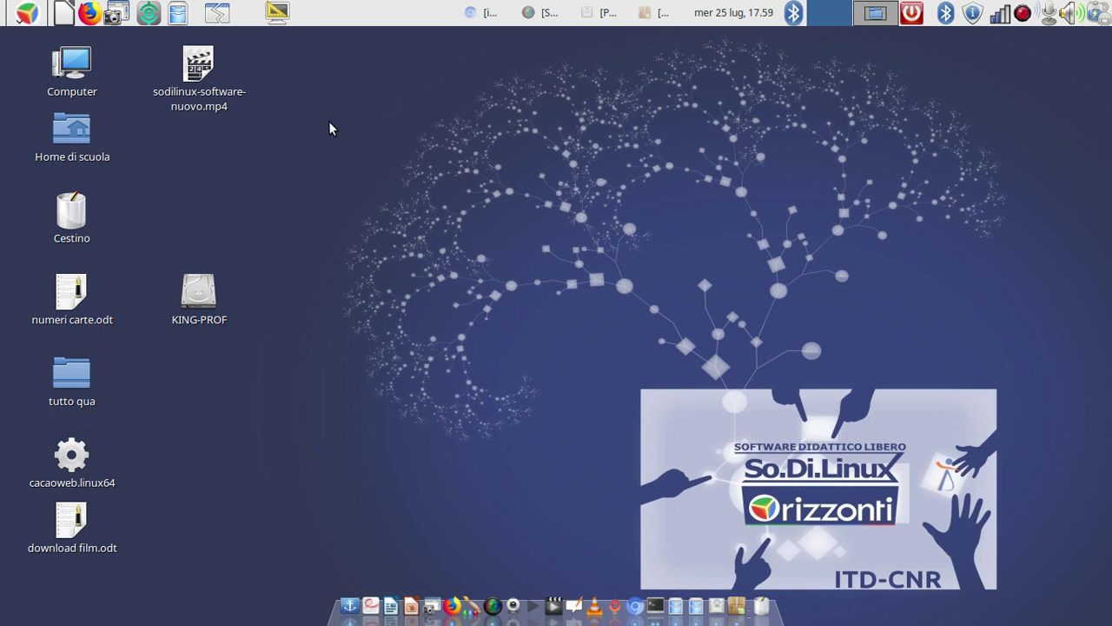
- Open the Gestore pacchetti administration tool and authenticate with the account password
{"action": "left_click", "coordinate": [24, 14]}
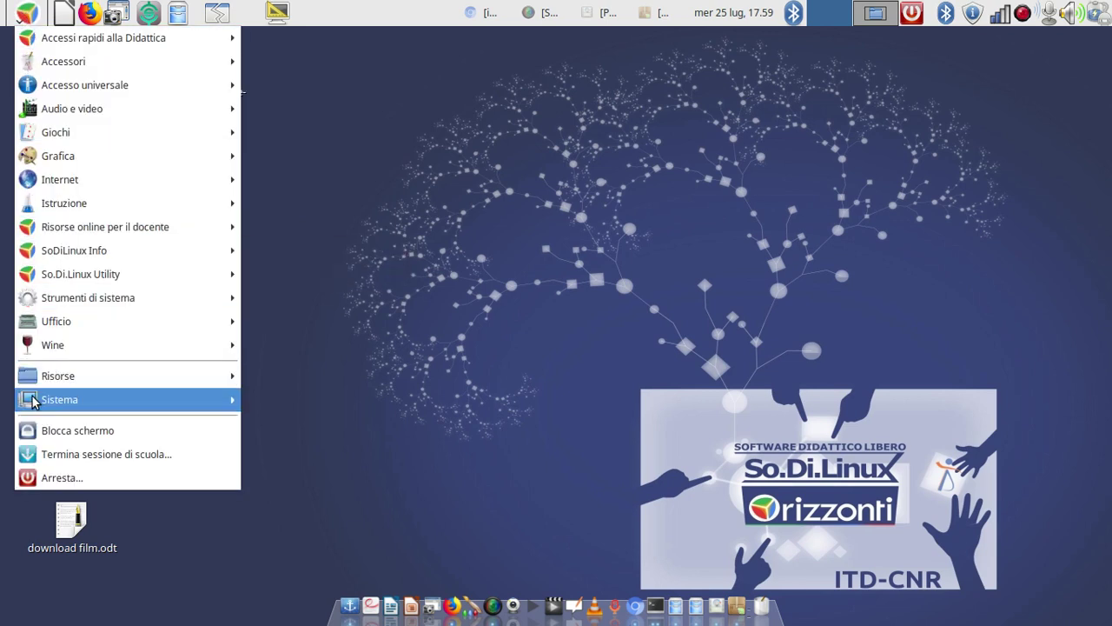
{"action": "mouse_move", "coordinate": [33, 401]}
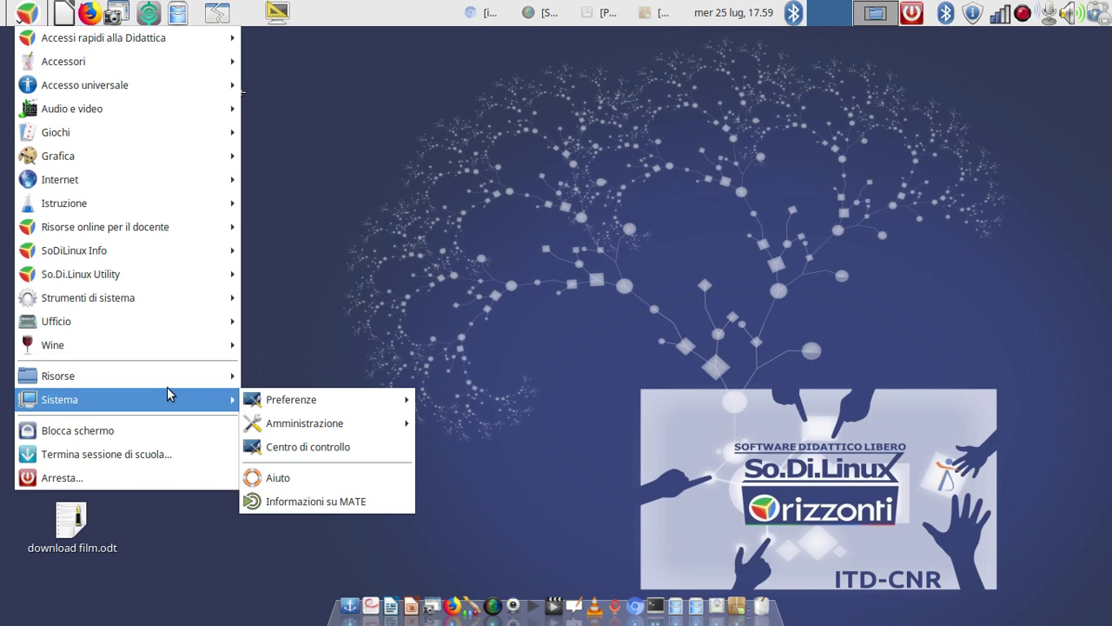
{"action": "mouse_move", "coordinate": [289, 431]}
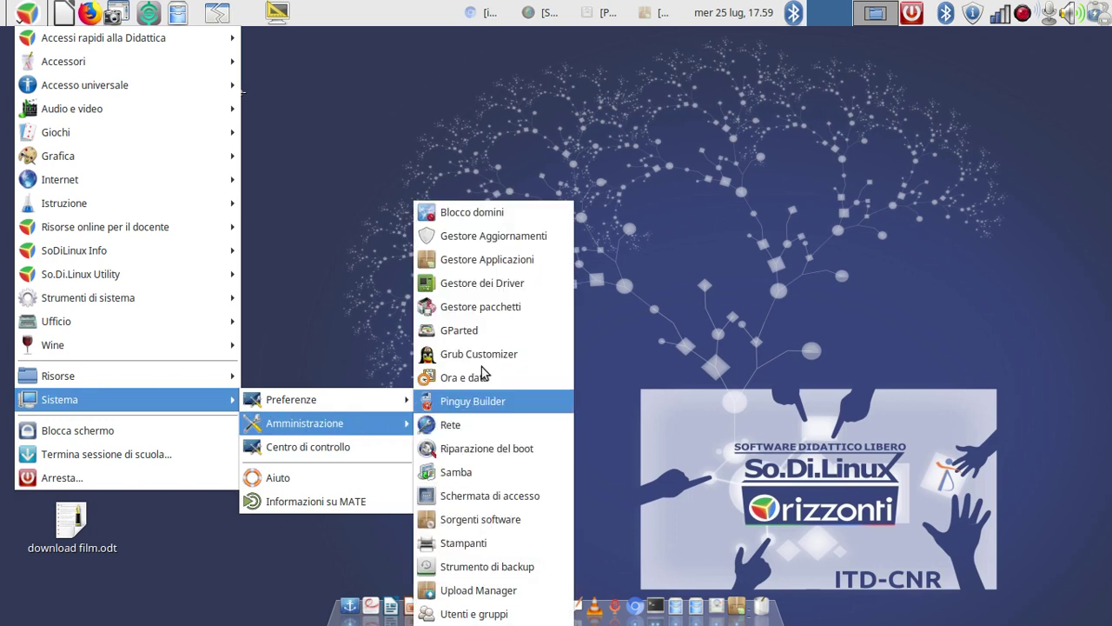
{"action": "left_click", "coordinate": [489, 307]}
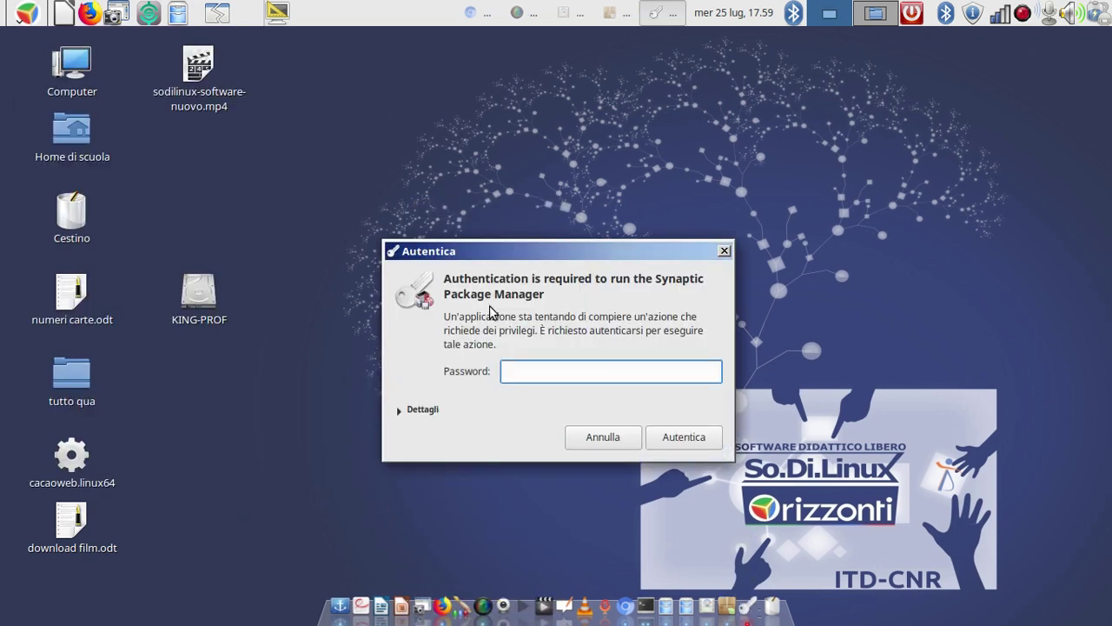
{"action": "type", "text": "aaaaaa"}
{"action": "key", "text": "Return"}
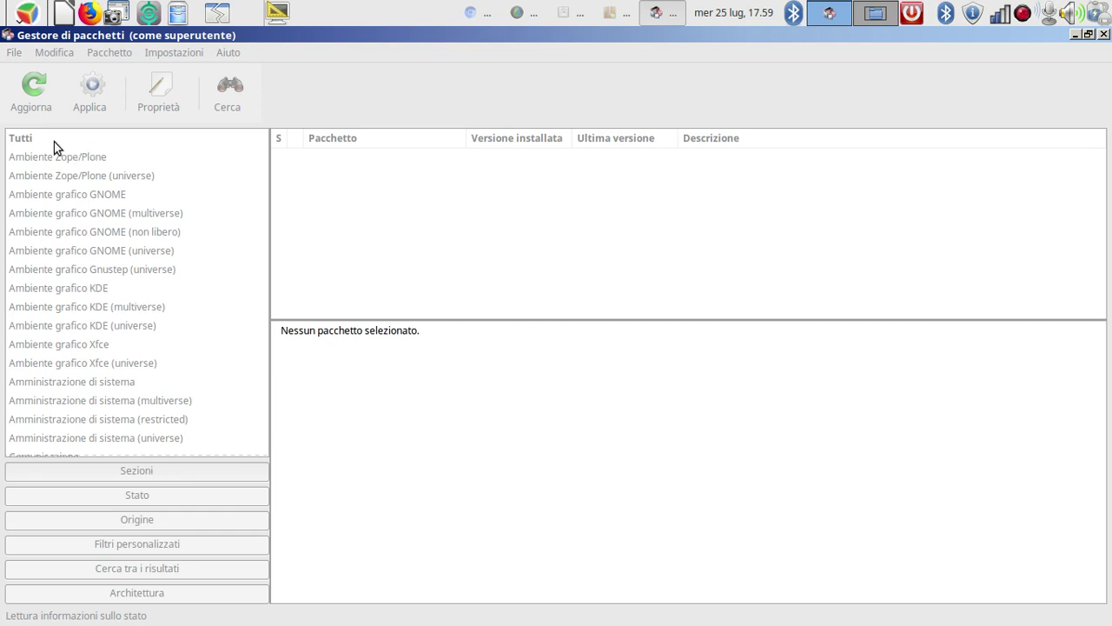
- Search package names and descriptions for "stellarium"
{"action": "left_click", "coordinate": [230, 95]}
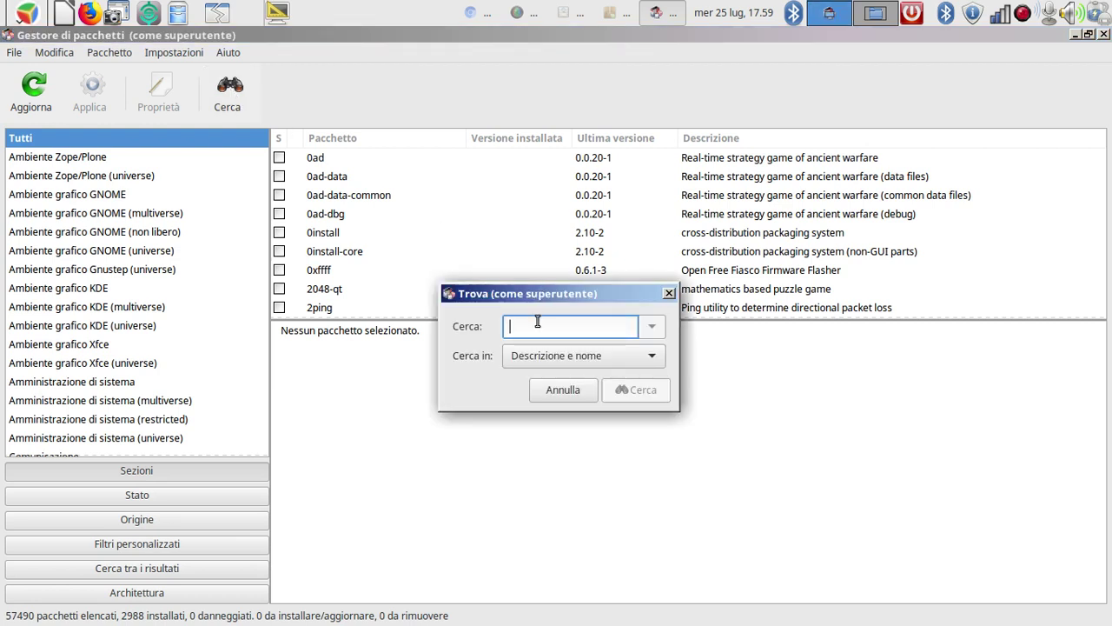
{"action": "type", "text": "stellar"}
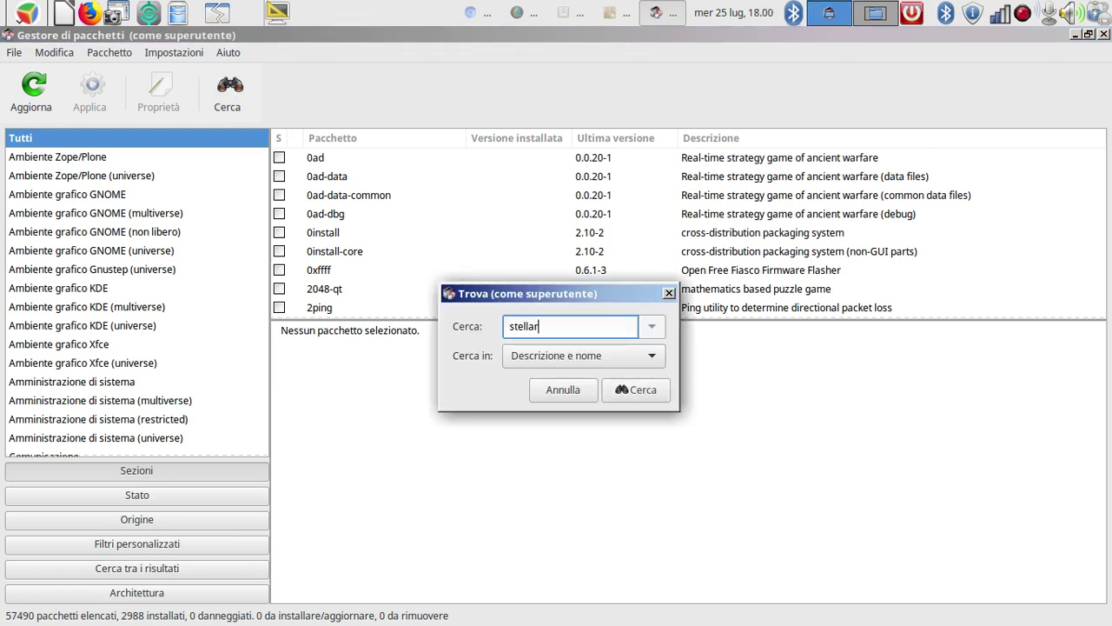
{"action": "type", "text": "ium"}
{"action": "left_click", "coordinate": [659, 394]}
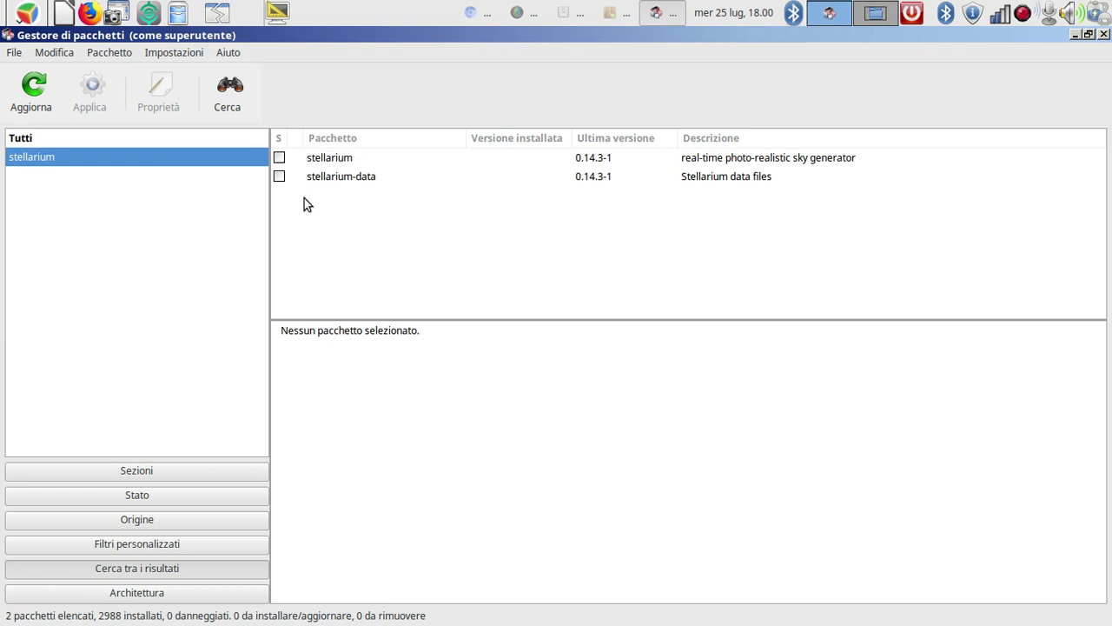
- Mark the stellarium package for installation with its required additional packages, and quit the package manager discarding the pending changes
{"action": "left_click", "coordinate": [278, 157]}
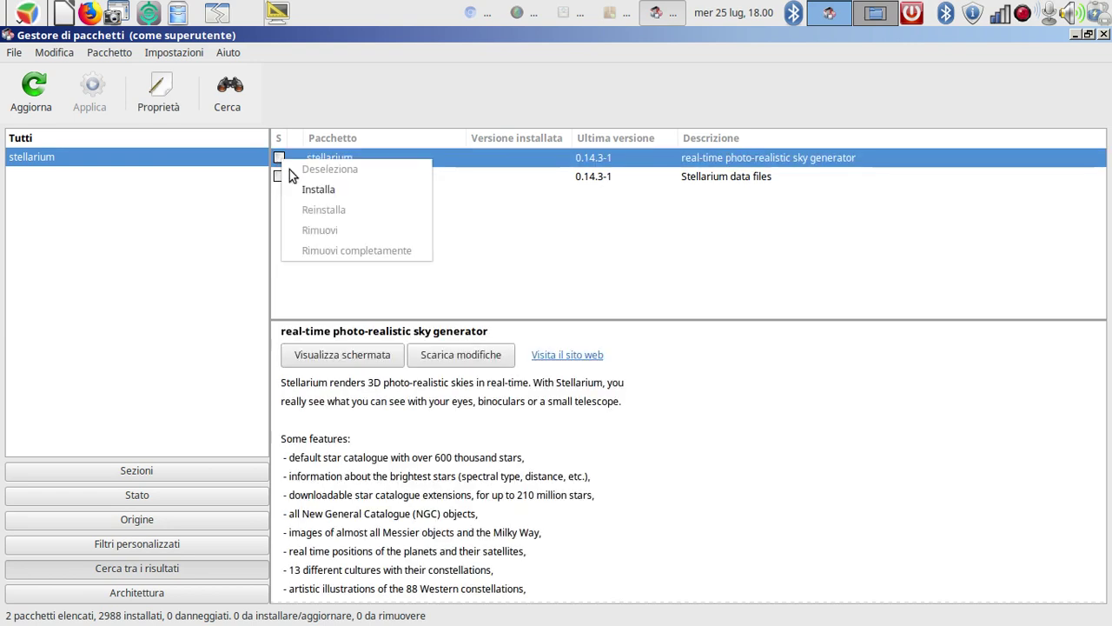
{"action": "left_click", "coordinate": [313, 189]}
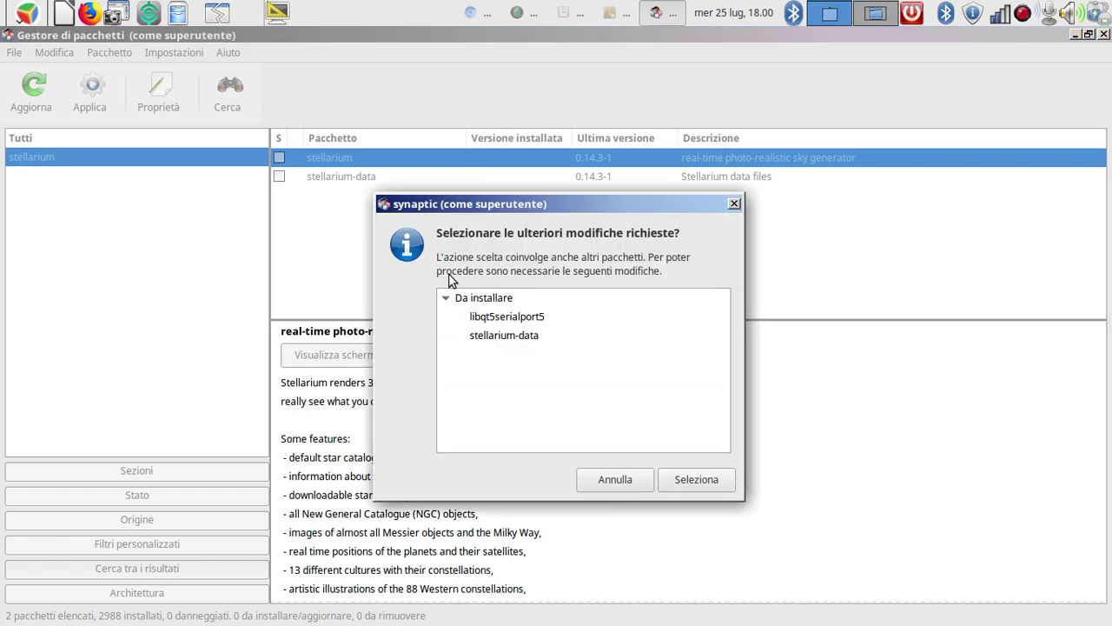
{"action": "left_click", "coordinate": [699, 482]}
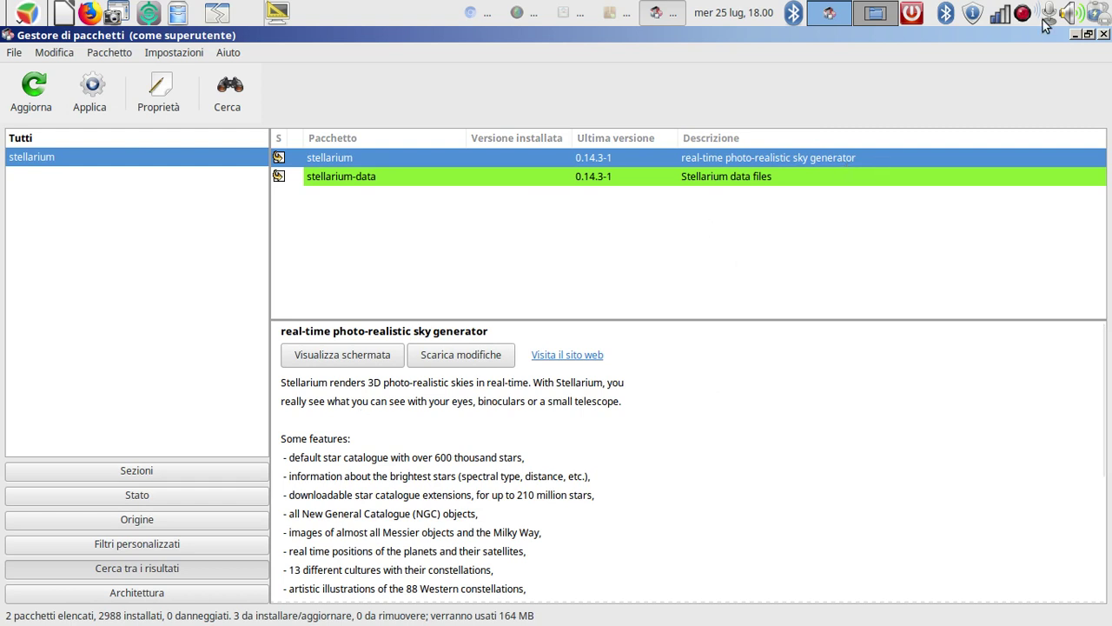
{"action": "left_click", "coordinate": [1105, 34]}
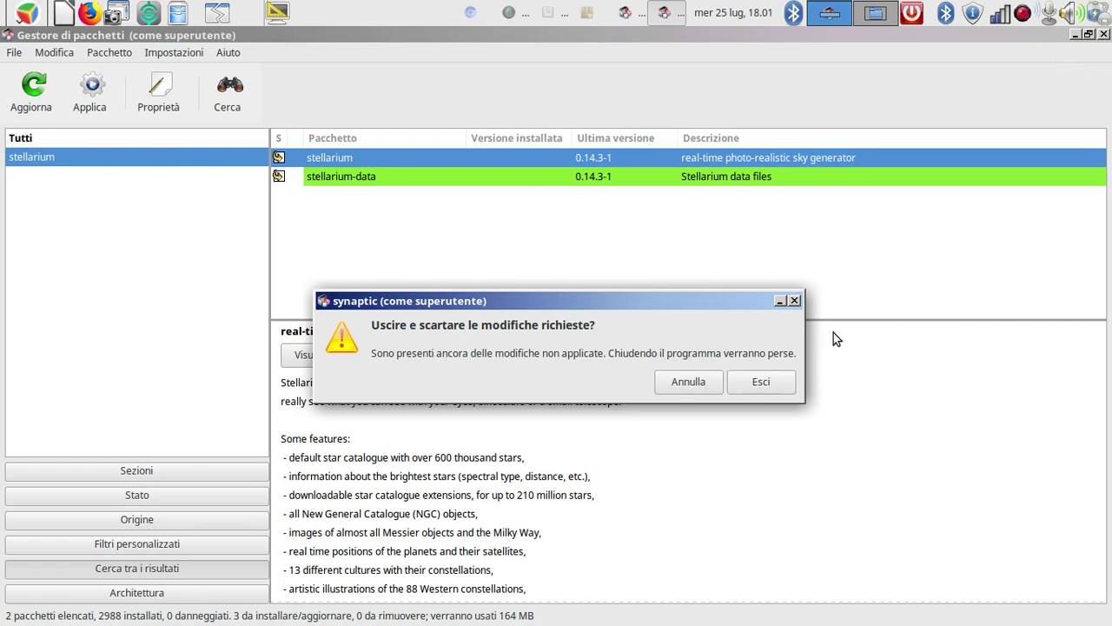
{"action": "left_click", "coordinate": [751, 382]}
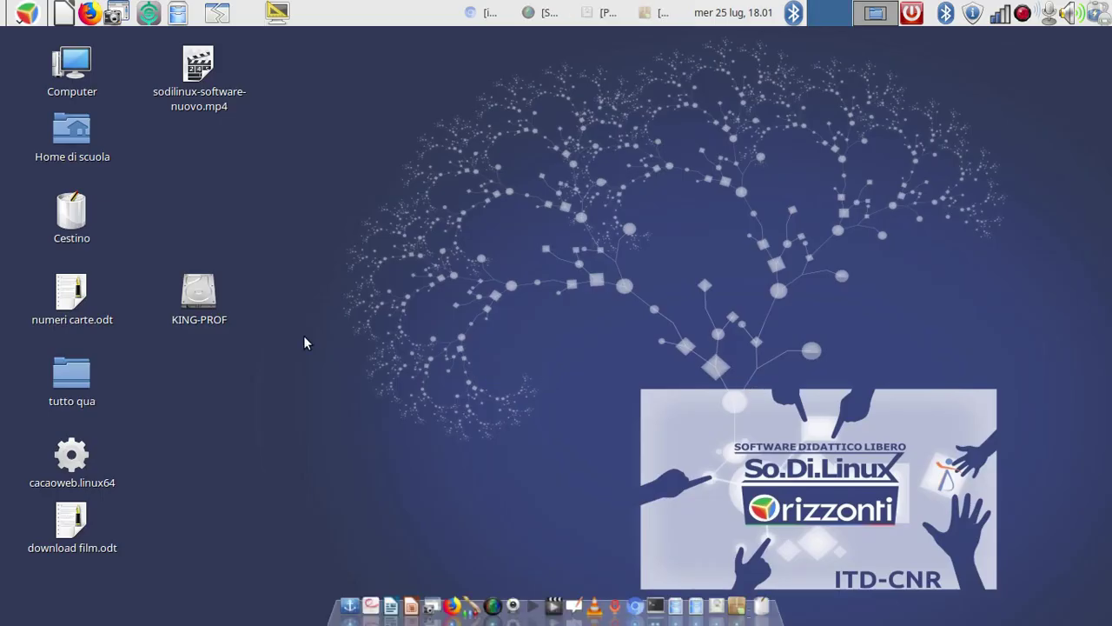
- Locate Gestore Applicazioni among the system administration tools, and bring up its already open window briefly before minimizing it
{"action": "left_click", "coordinate": [31, 20]}
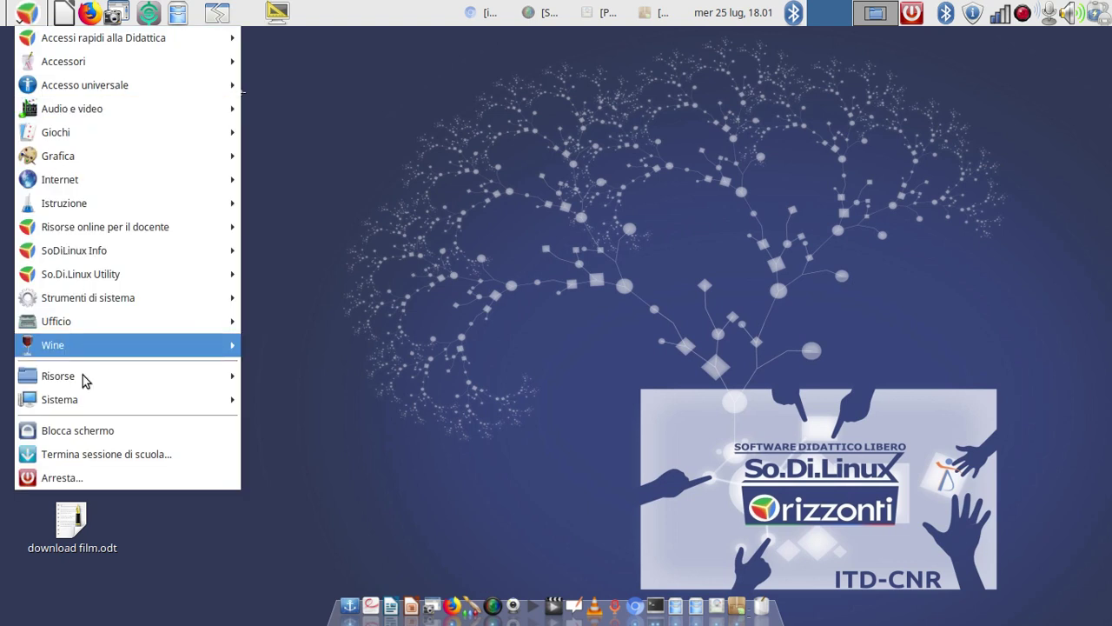
{"action": "mouse_move", "coordinate": [84, 403]}
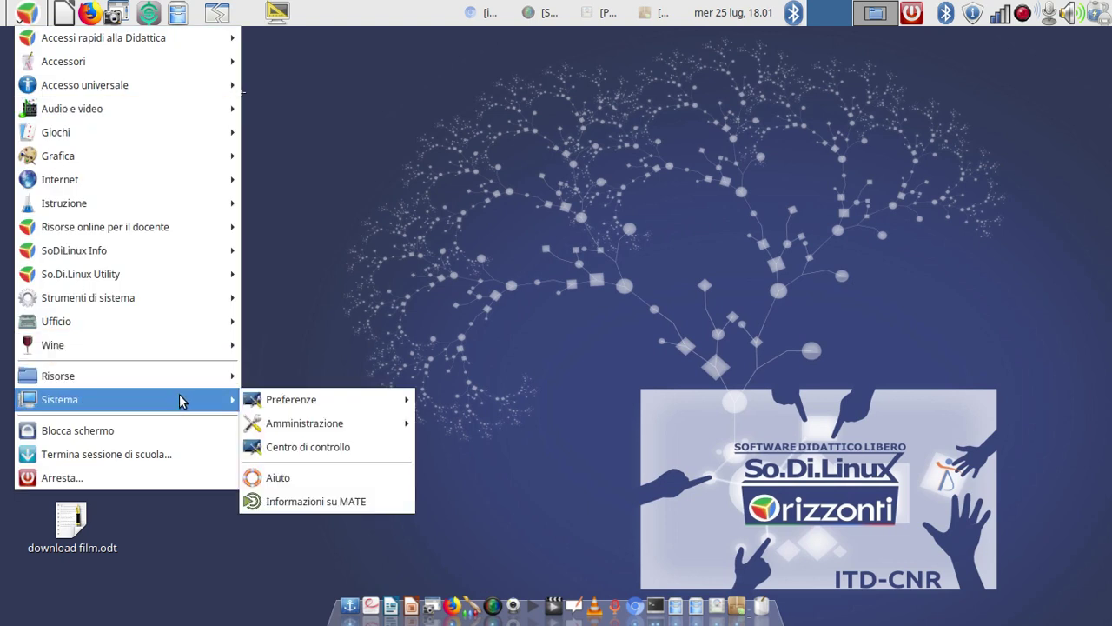
{"action": "mouse_move", "coordinate": [291, 425]}
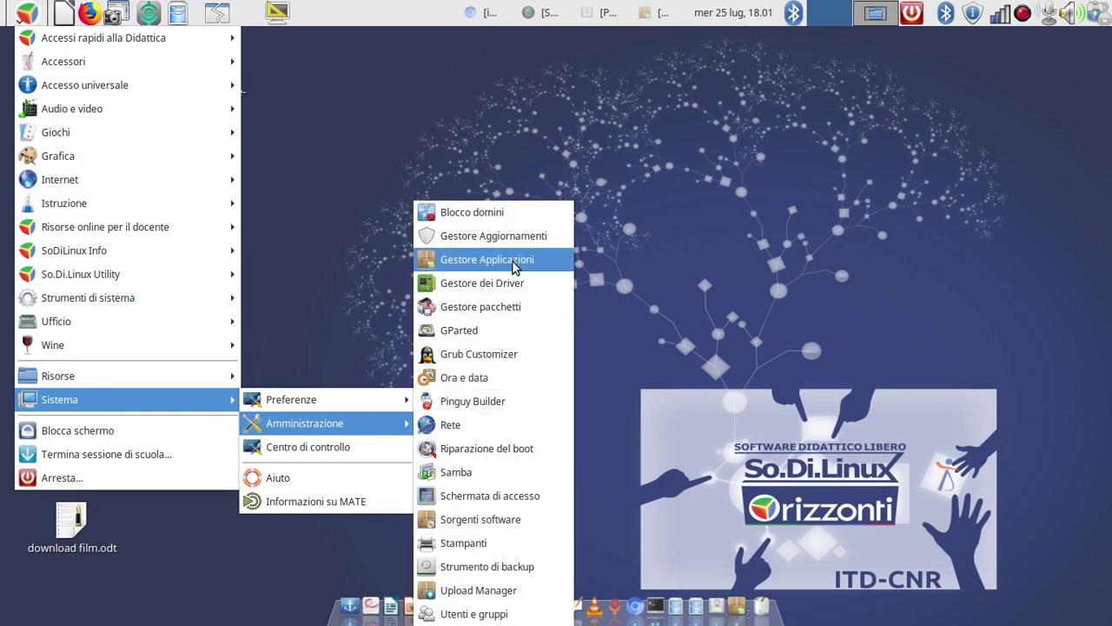
{"action": "left_click", "coordinate": [659, 12]}
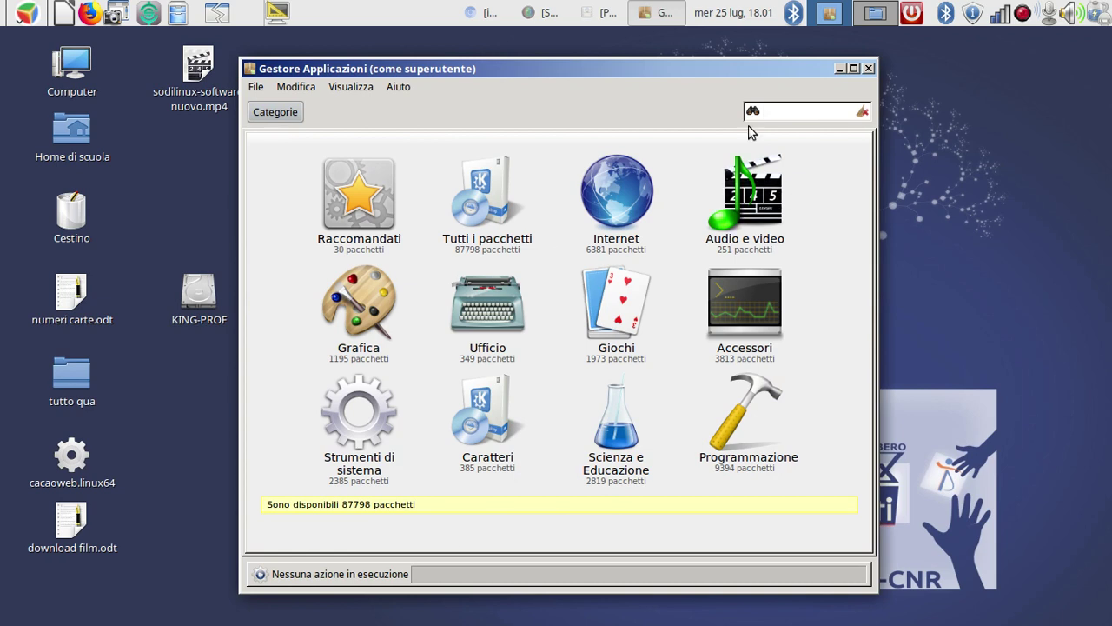
{"action": "left_click", "coordinate": [839, 68]}
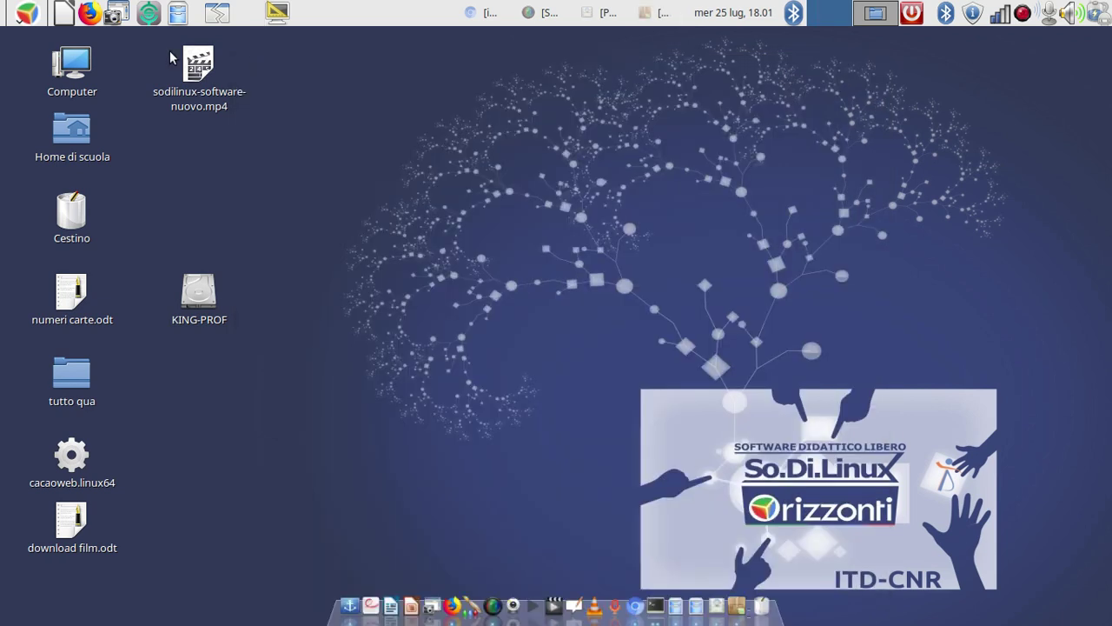
- Open the Centro di controllo and look through its Aspetto e stile and Amministrazione groups
{"action": "left_click", "coordinate": [26, 12]}
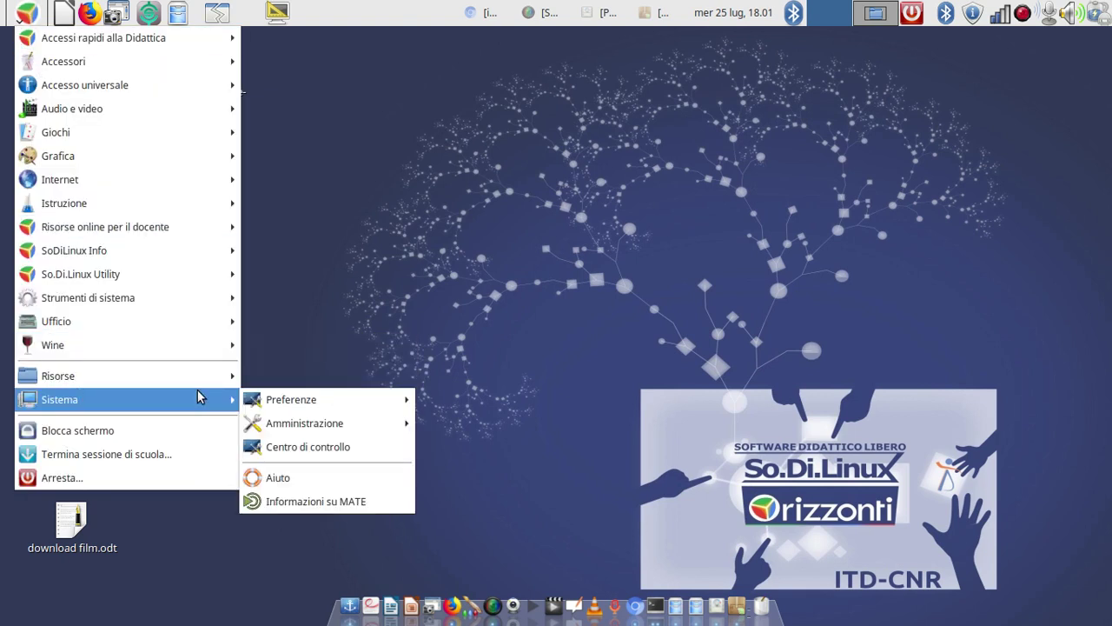
{"action": "left_click", "coordinate": [286, 447]}
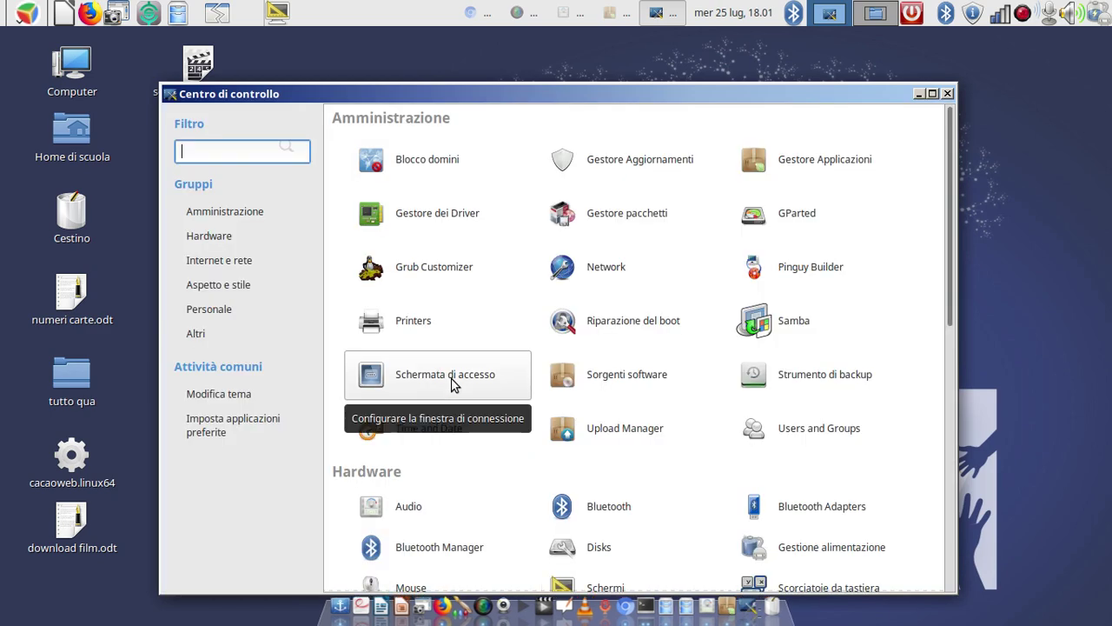
{"action": "left_click_drag", "start_coordinate": [792, 101], "coordinate": [795, 60]}
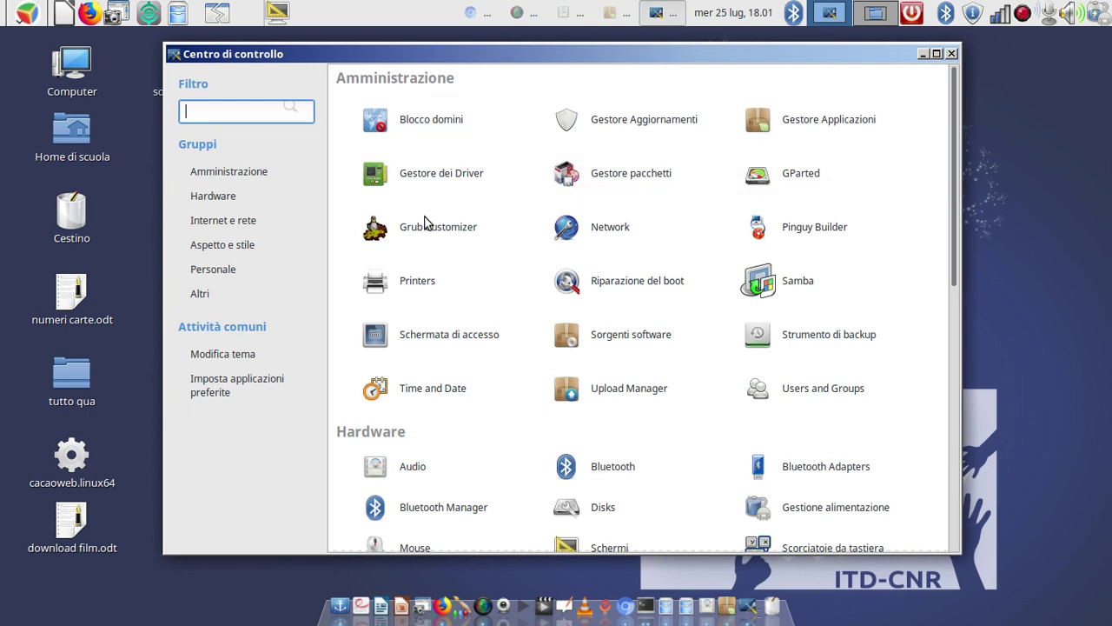
{"action": "left_click", "coordinate": [260, 246]}
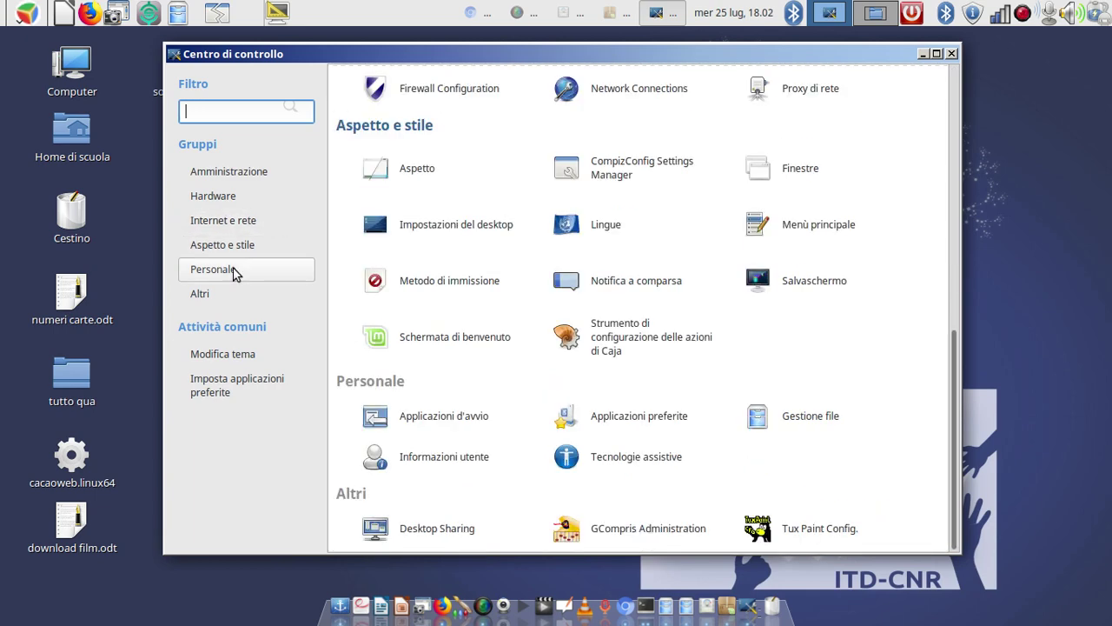
{"action": "left_click", "coordinate": [255, 177]}
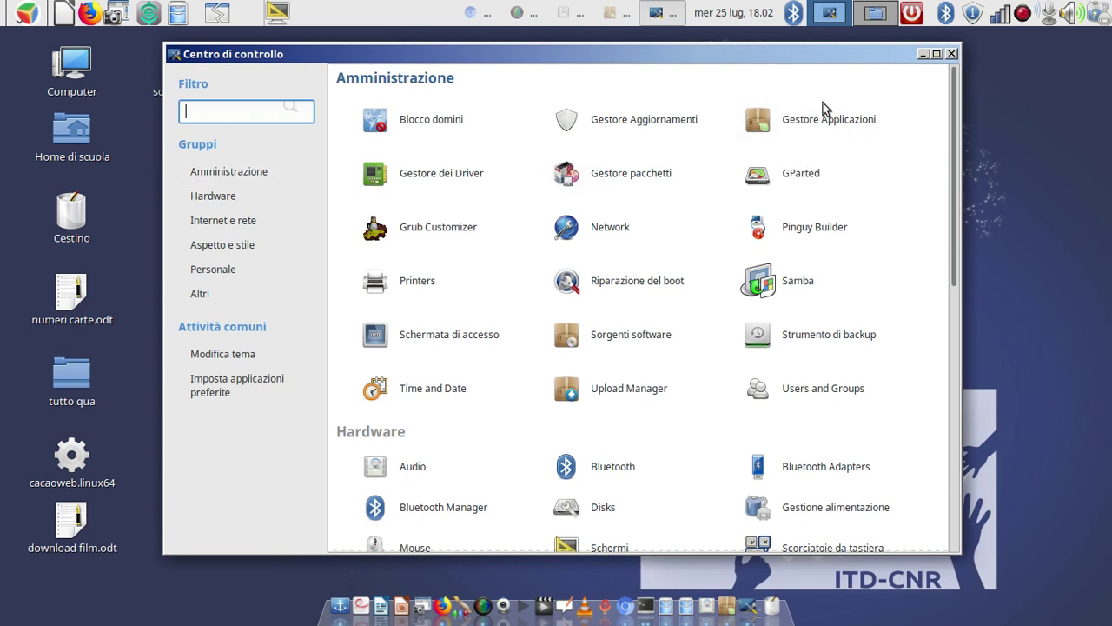
- Switch to the Gestore Applicazioni window and search it for "stellarium"
{"action": "left_click", "coordinate": [751, 106]}
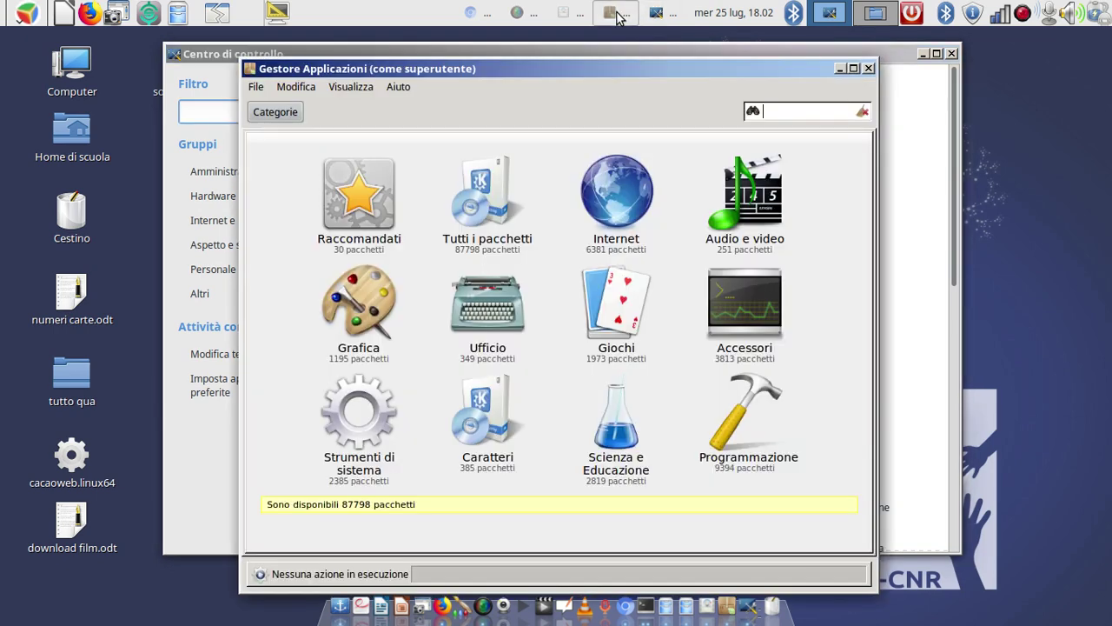
{"action": "left_click", "coordinate": [807, 110]}
{"action": "type", "text": "stellari"}
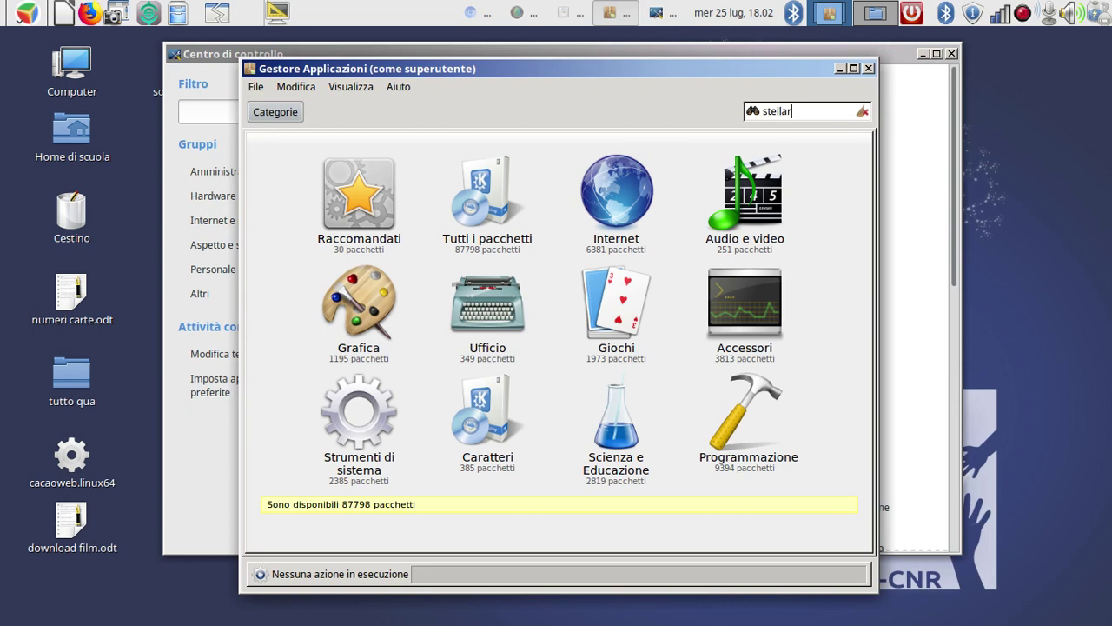
{"action": "type", "text": "um"}
{"action": "key", "text": "Return"}
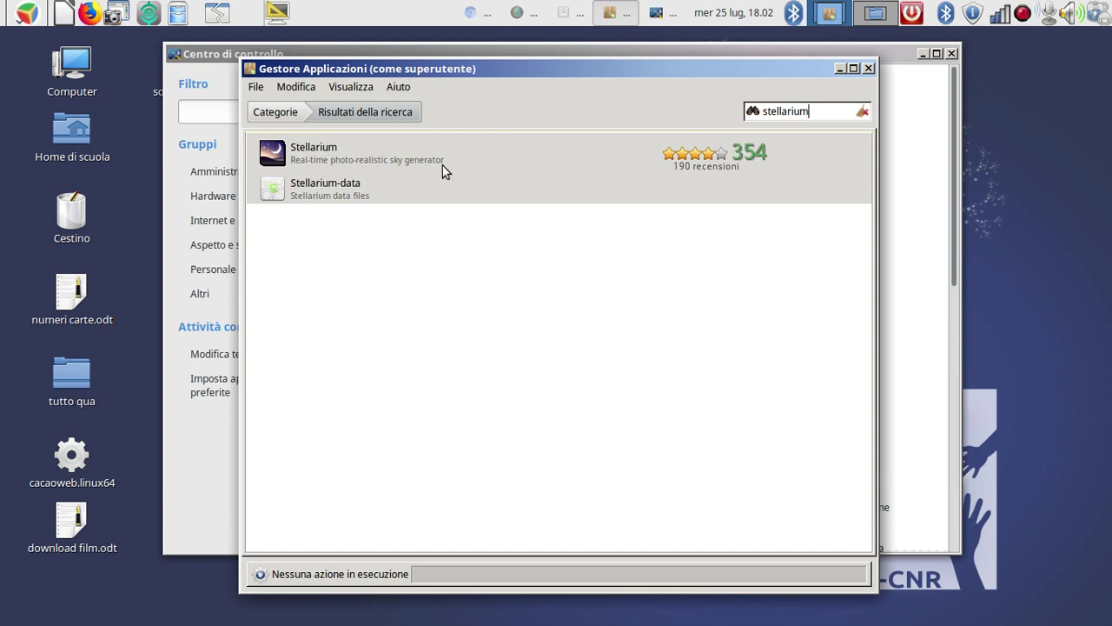
- Install Stellarium from its application page and review the description and details there
{"action": "left_click", "coordinate": [397, 159]}
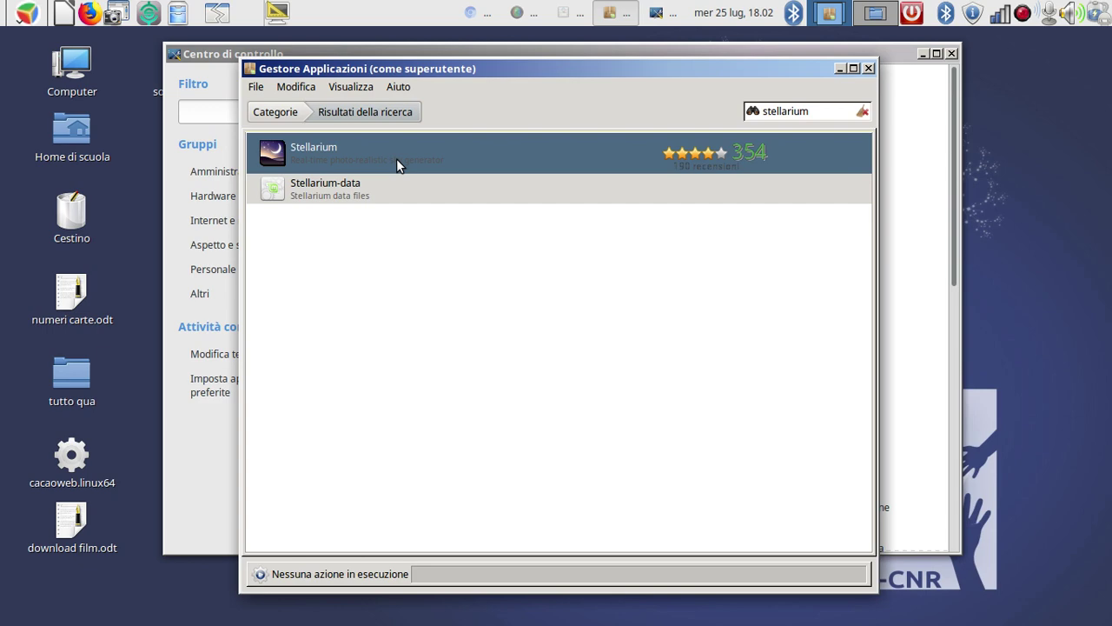
{"action": "left_click", "coordinate": [397, 159]}
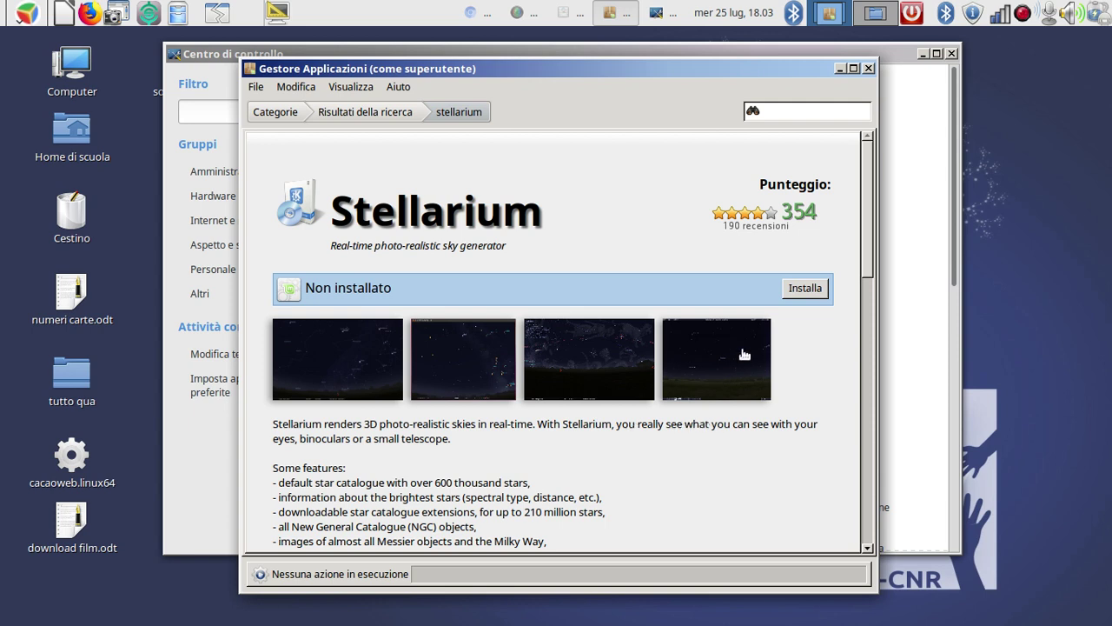
{"action": "left_click", "coordinate": [803, 292]}
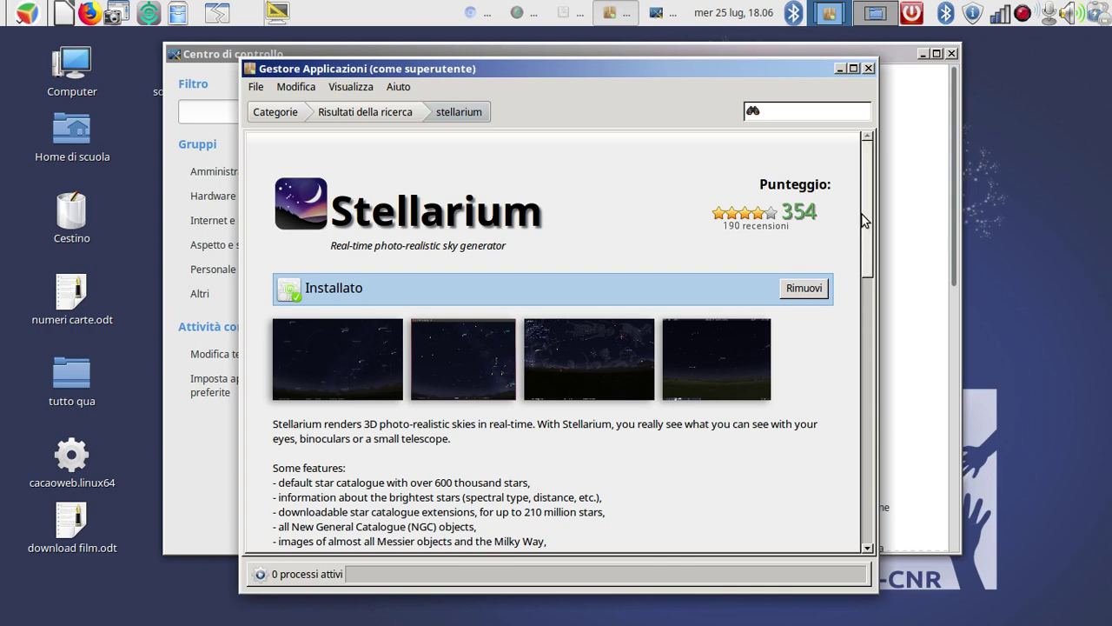
{"action": "left_click_drag", "start_coordinate": [864, 218], "coordinate": [866, 358]}
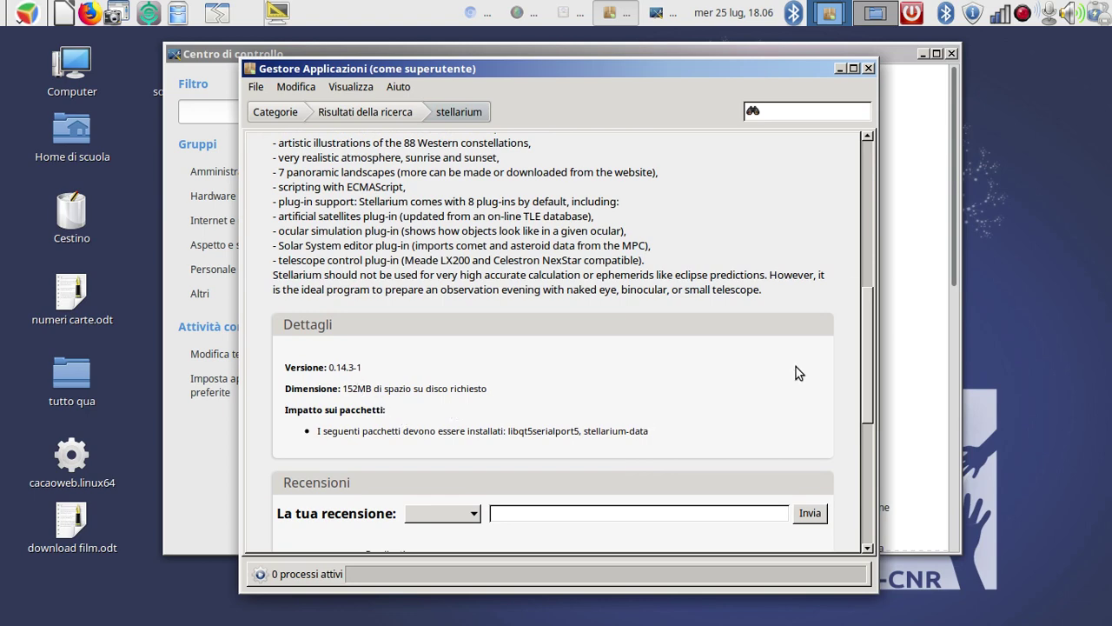
{"action": "left_click_drag", "start_coordinate": [866, 320], "coordinate": [867, 121]}
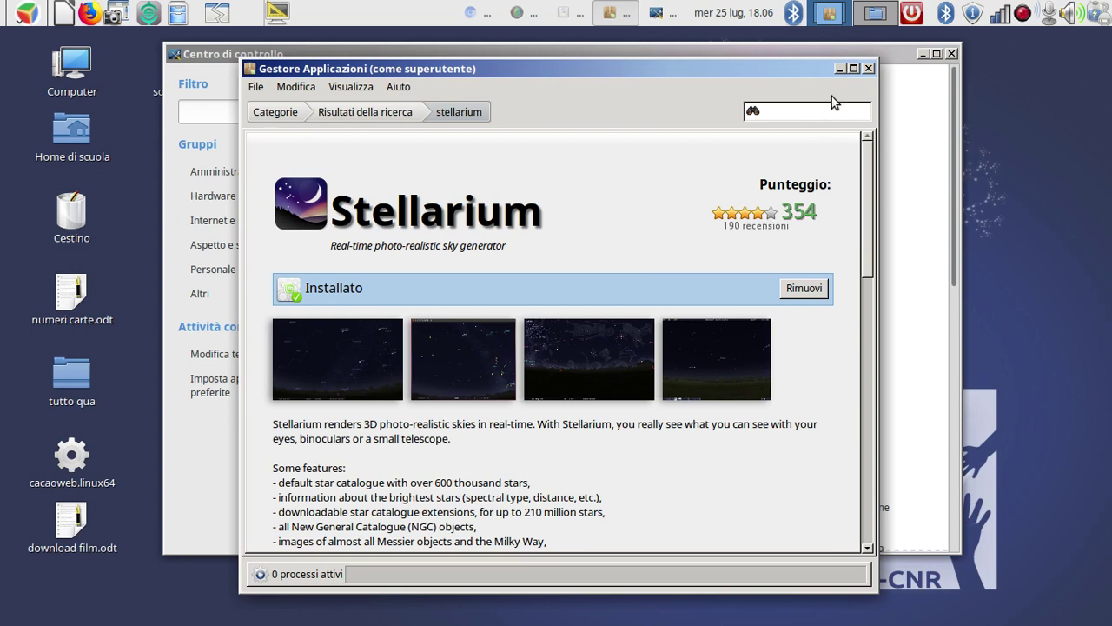
- Minimize Gestore Applicazioni, close the Centro di controllo, and launch Stellarium from the Istruzione applications
{"action": "left_click", "coordinate": [840, 69]}
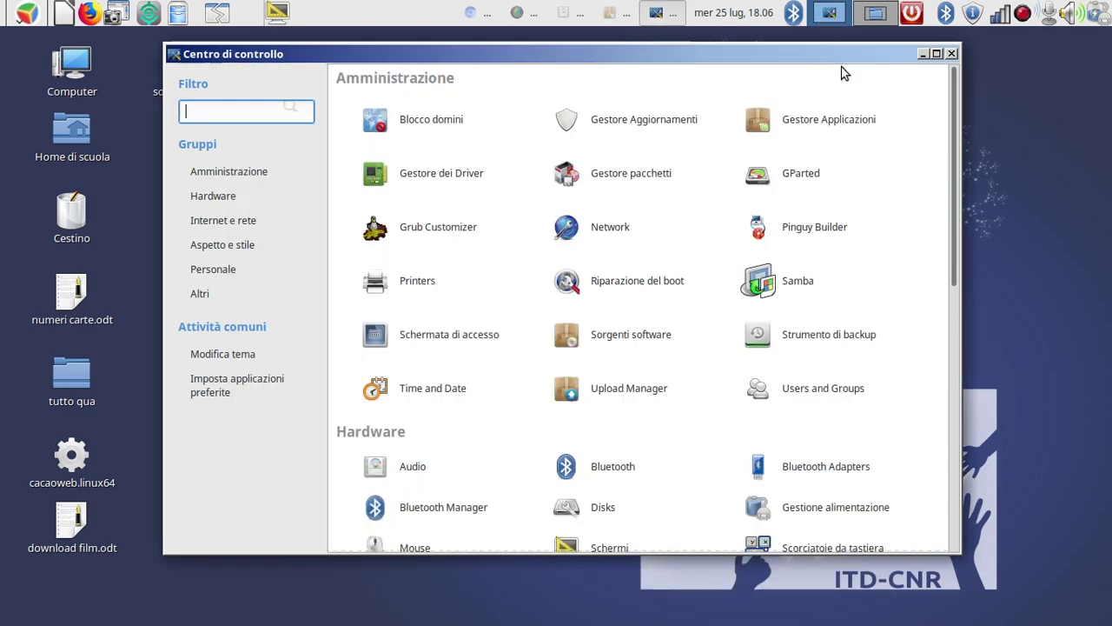
{"action": "left_click", "coordinate": [951, 54]}
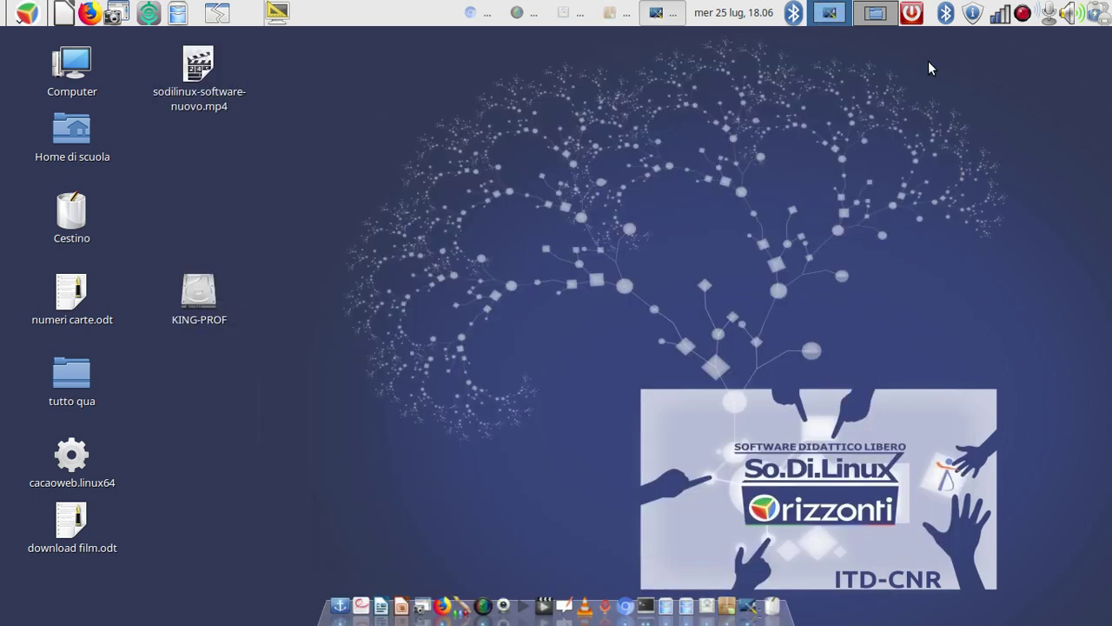
{"action": "left_click", "coordinate": [27, 14]}
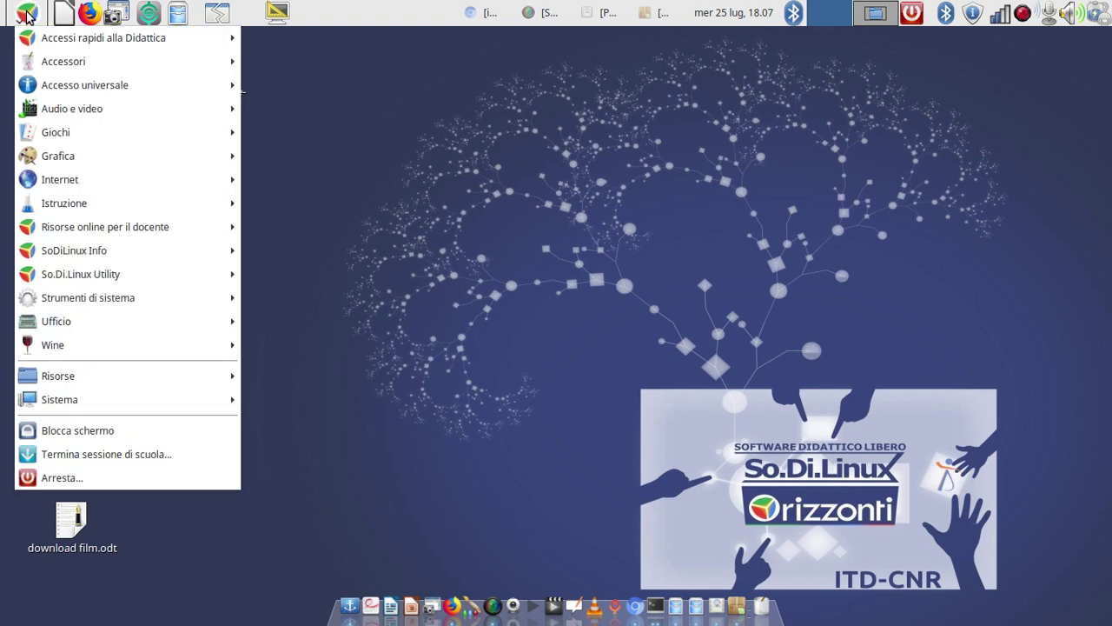
{"action": "mouse_move", "coordinate": [62, 206]}
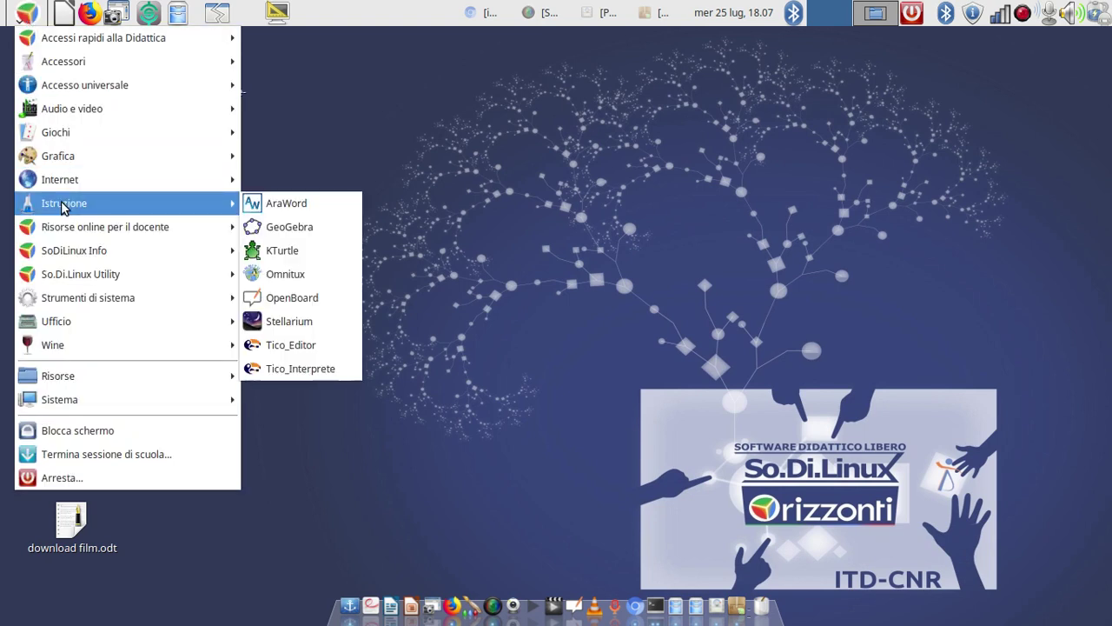
{"action": "left_click", "coordinate": [306, 318]}
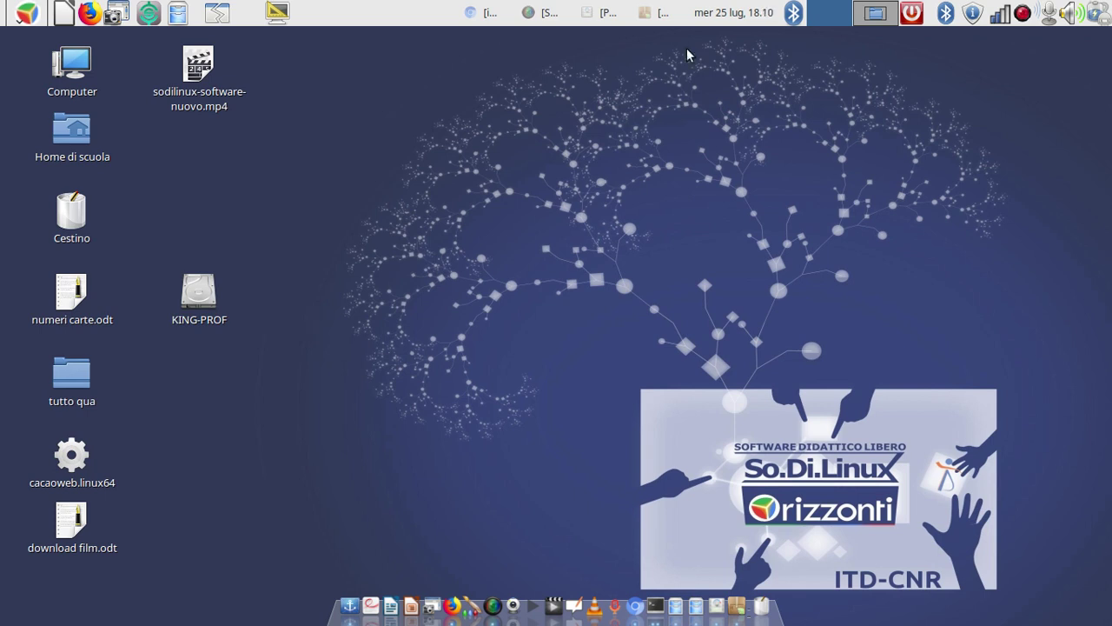
{"action": "left_click", "coordinate": [33, 20]}
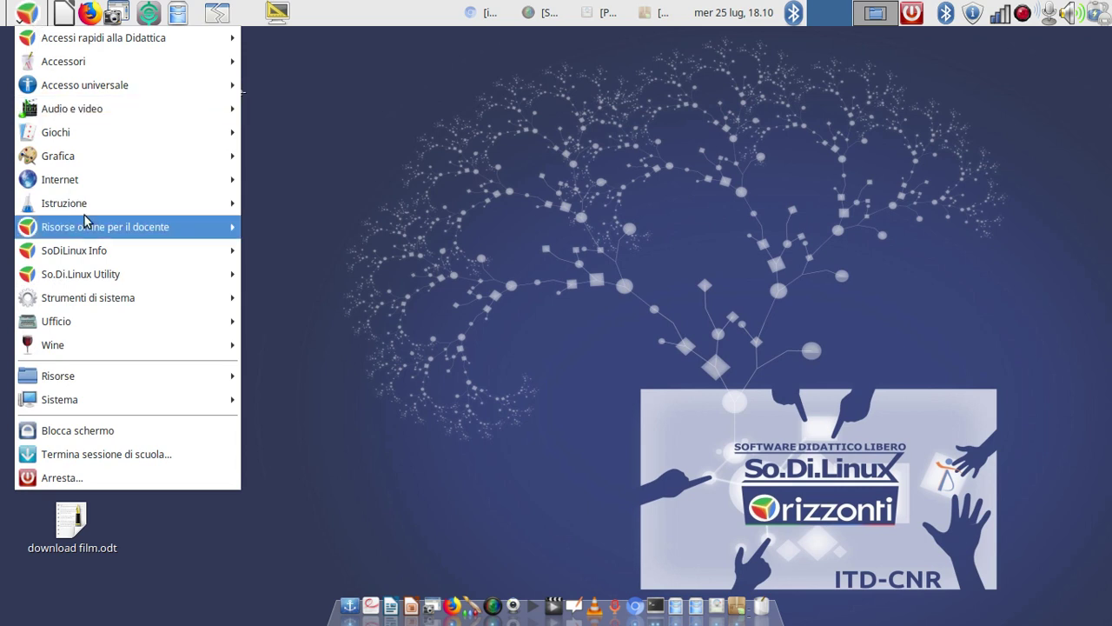
{"action": "mouse_move", "coordinate": [80, 210]}
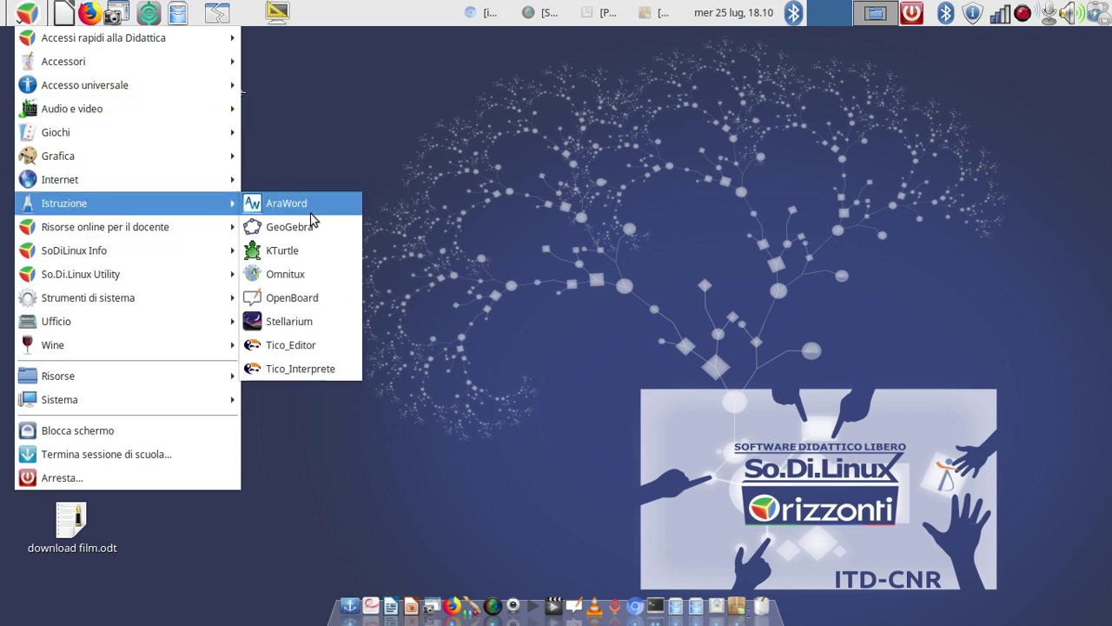
{"action": "left_click", "coordinate": [307, 325]}
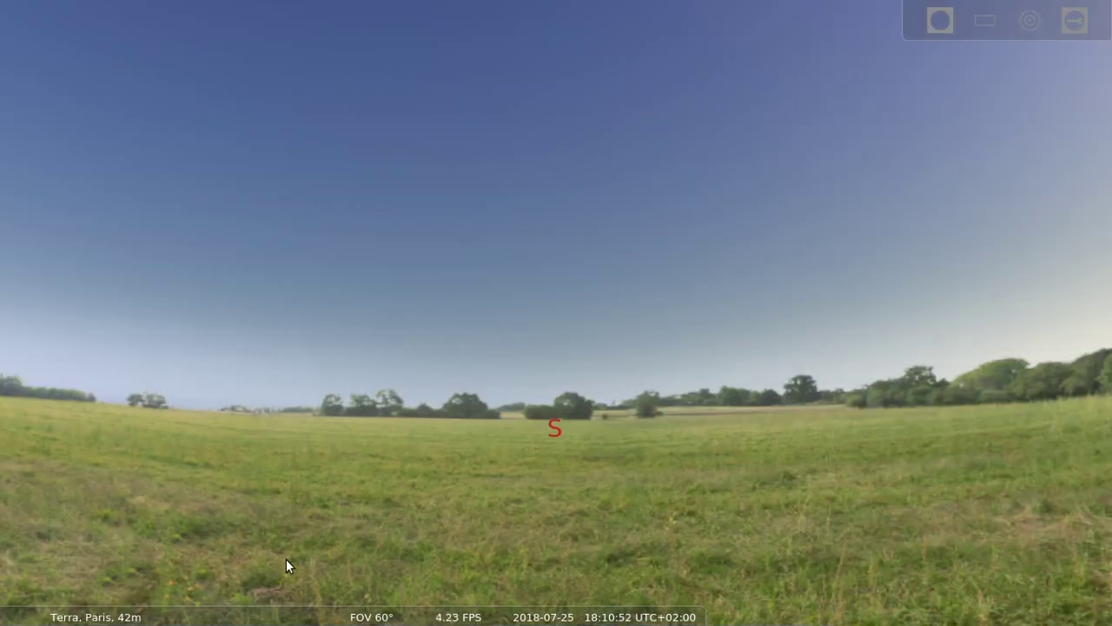
- Turn off the atmosphere in Stellarium and shift the sky view, widening the field of view to about 102°
{"action": "mouse_move", "coordinate": [261, 619]}
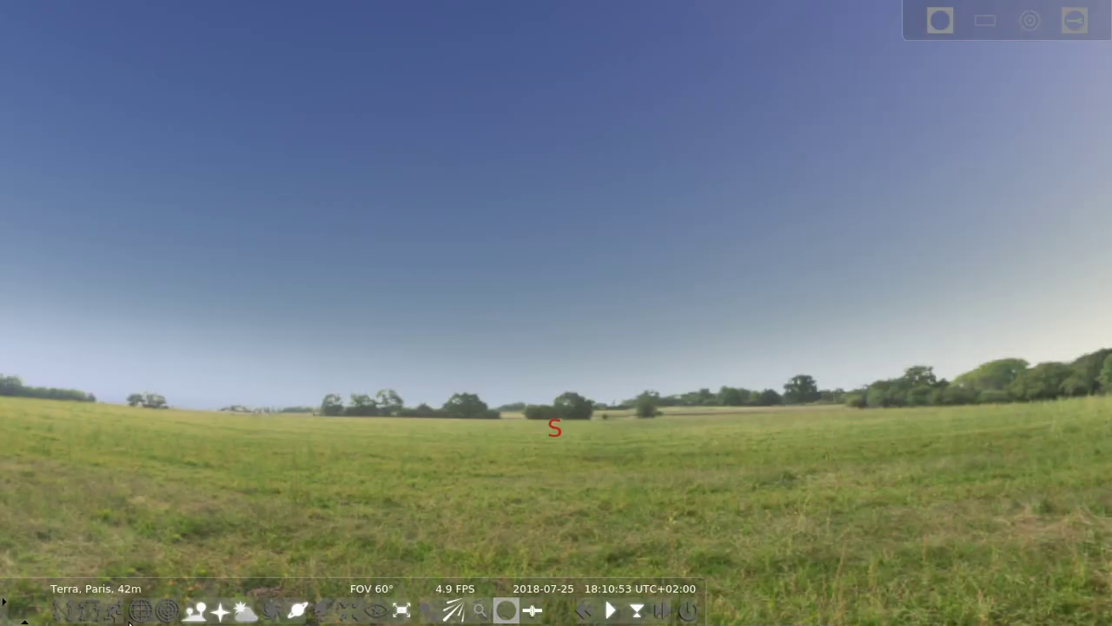
{"action": "left_click", "coordinate": [246, 610]}
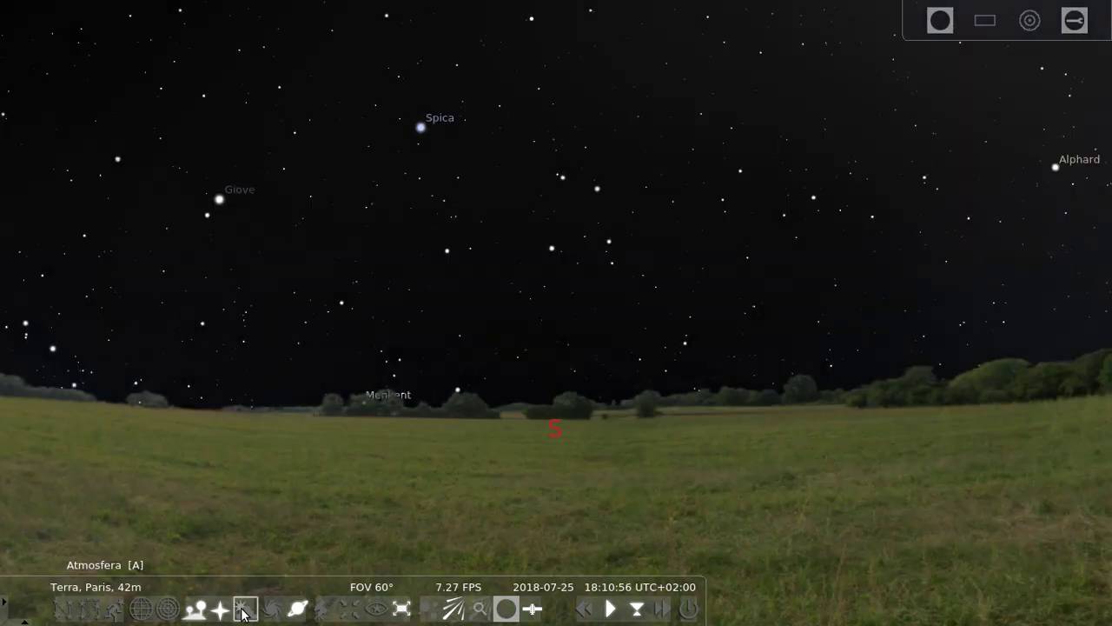
{"action": "left_click_drag", "start_coordinate": [516, 284], "coordinate": [663, 385]}
{"action": "scroll", "coordinate": [675, 391], "scroll_direction": "down", "scroll_amount": 5}
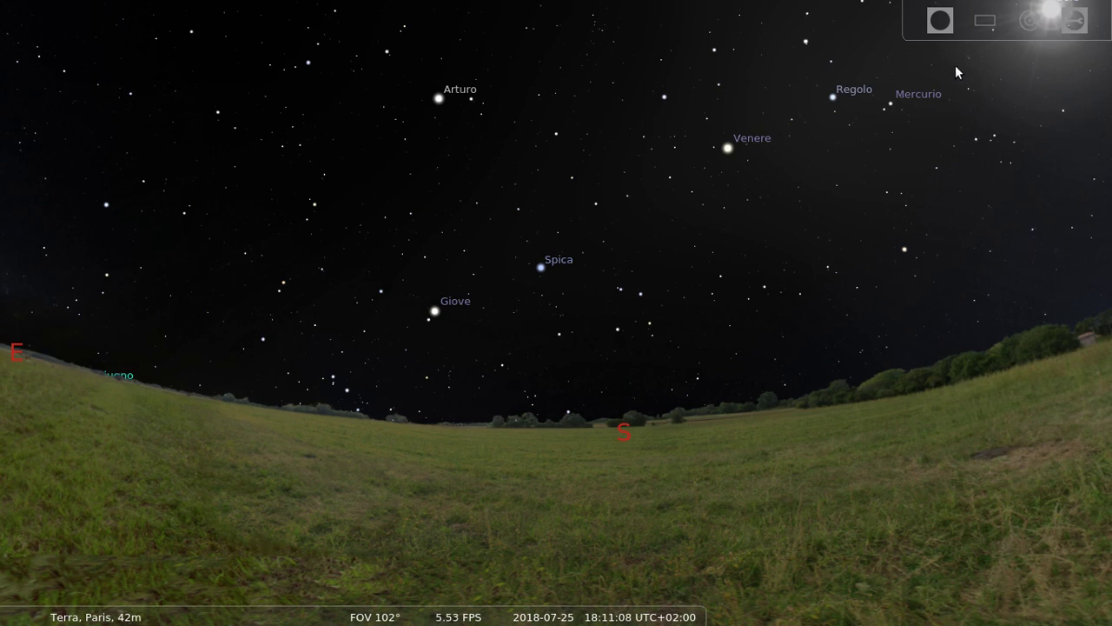
- Try the ocular view without selecting a sky object, and return to the desktop
{"action": "left_click", "coordinate": [937, 20]}
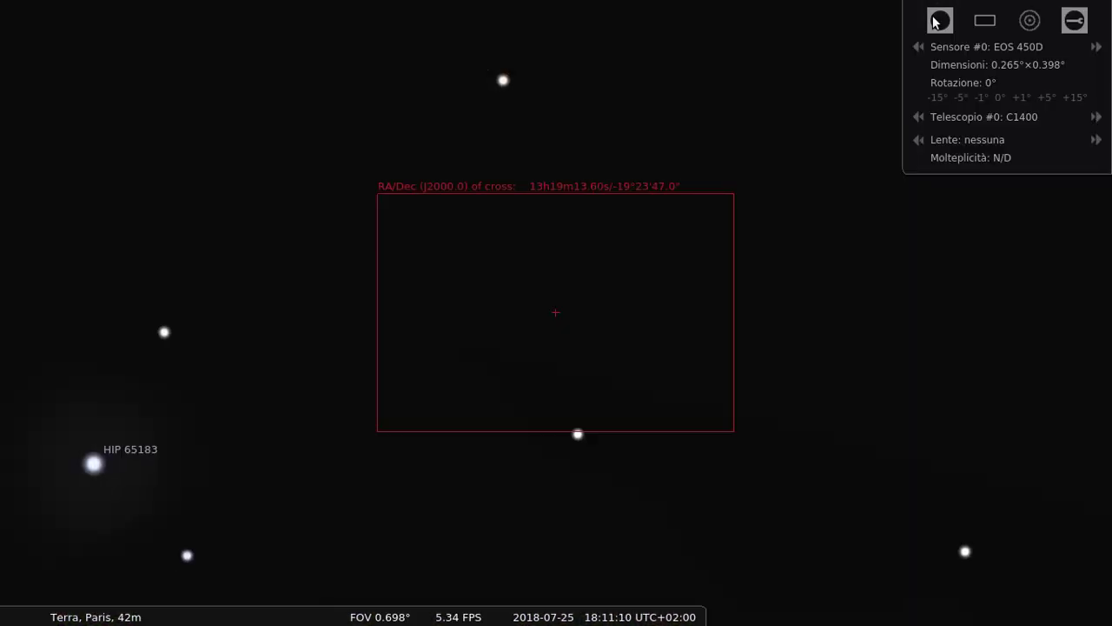
{"action": "left_click", "coordinate": [935, 22]}
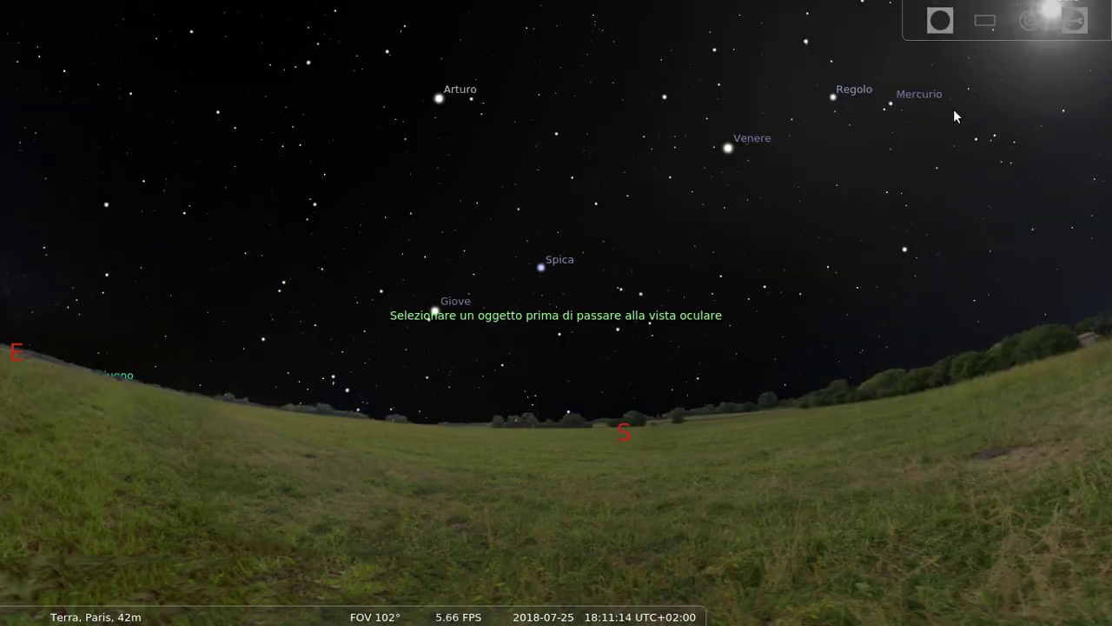
{"action": "key", "text": "super+d"}
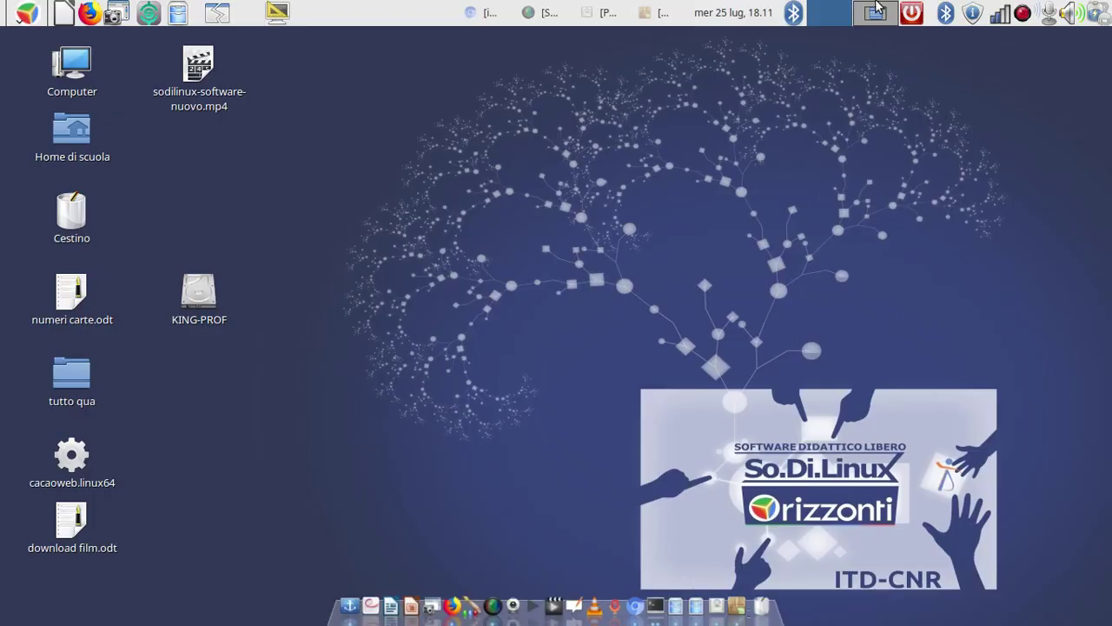
- Reopen the Centro di controllo and close the Gestore Applicazioni window that shows the Stellarium page
{"action": "left_click", "coordinate": [653, 12]}
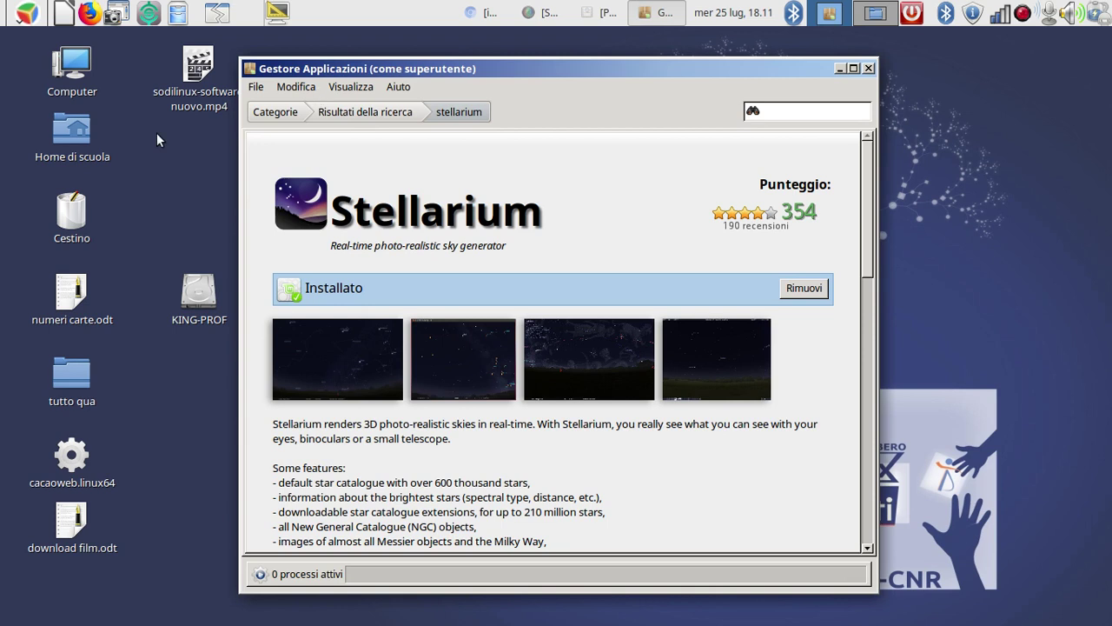
{"action": "left_click", "coordinate": [28, 14]}
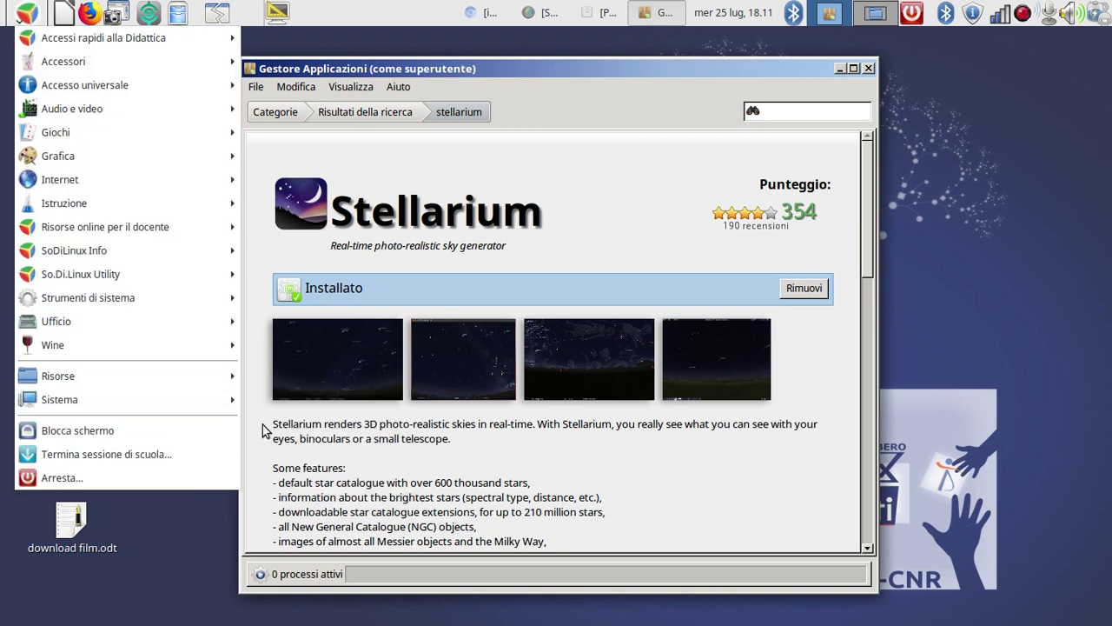
{"action": "mouse_move", "coordinate": [205, 399]}
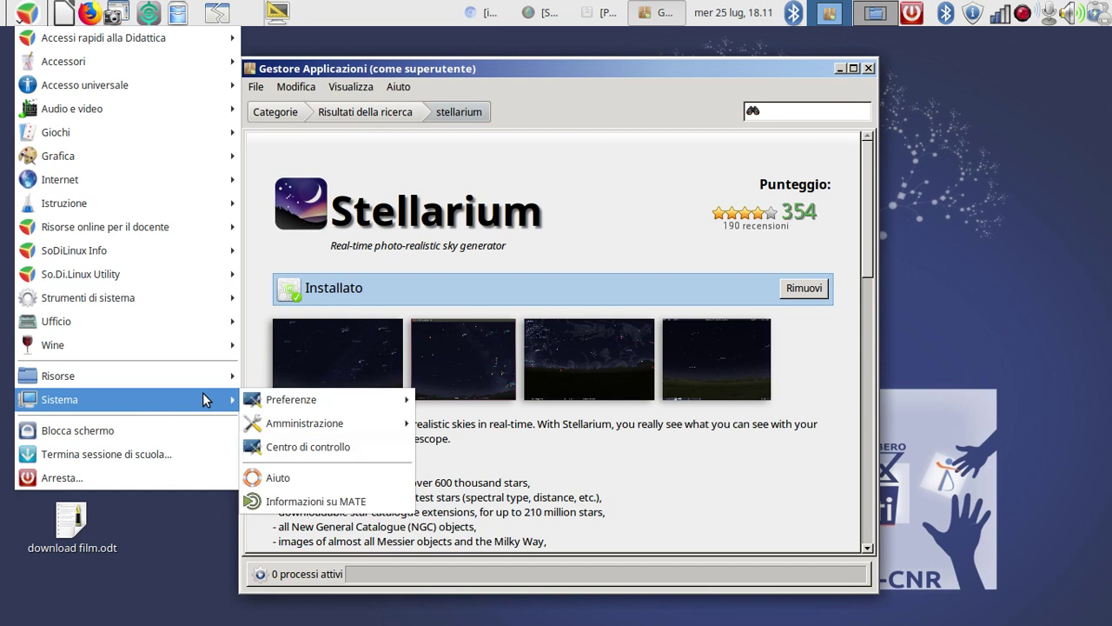
{"action": "left_click", "coordinate": [343, 446]}
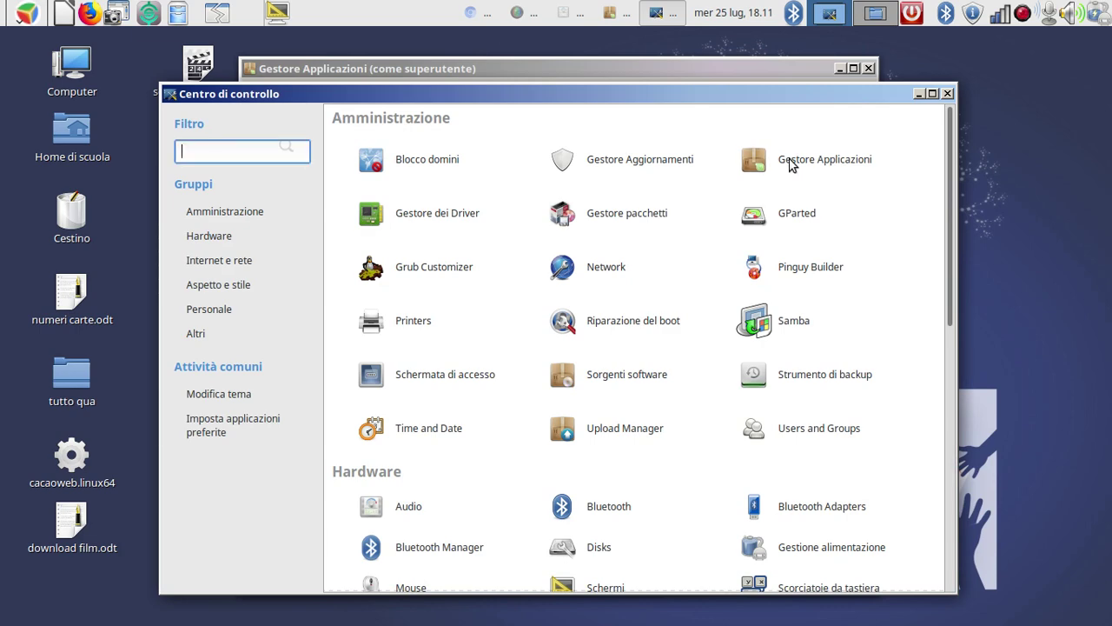
{"action": "left_click", "coordinate": [805, 67]}
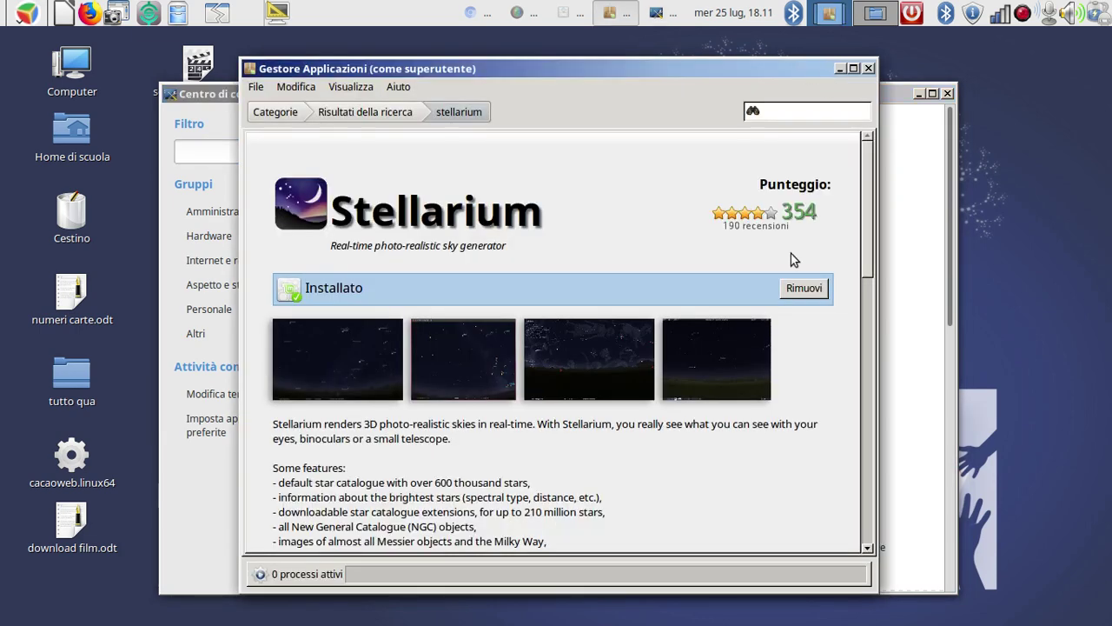
{"action": "left_click", "coordinate": [867, 68]}
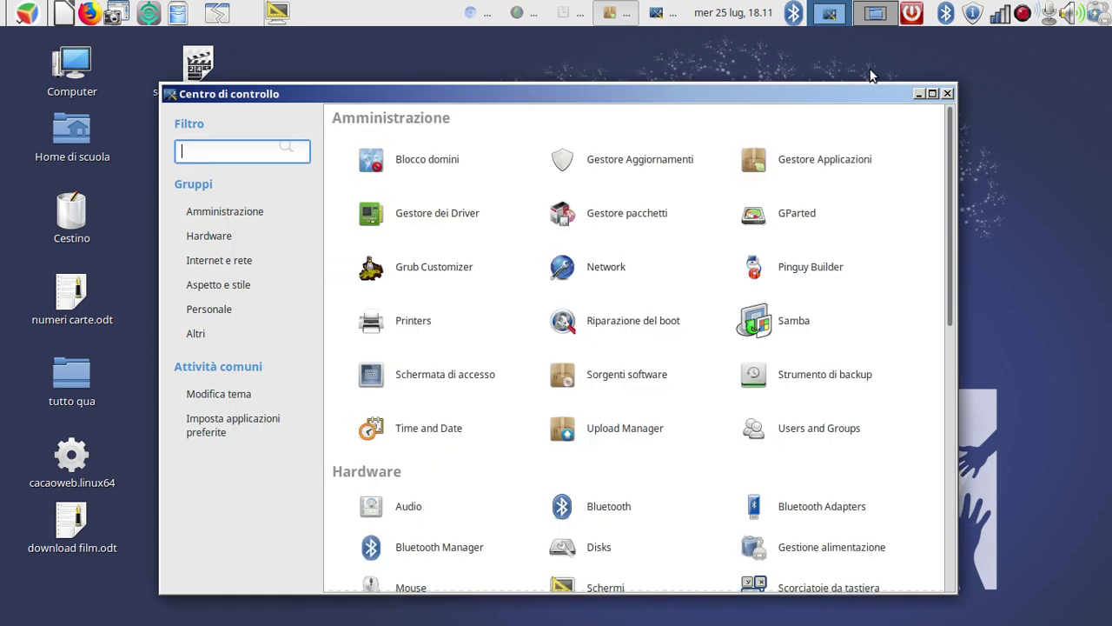
- Start Gestore Applicazioni from the Centro di controllo and authorize it with the administration password
{"action": "left_click", "coordinate": [830, 164]}
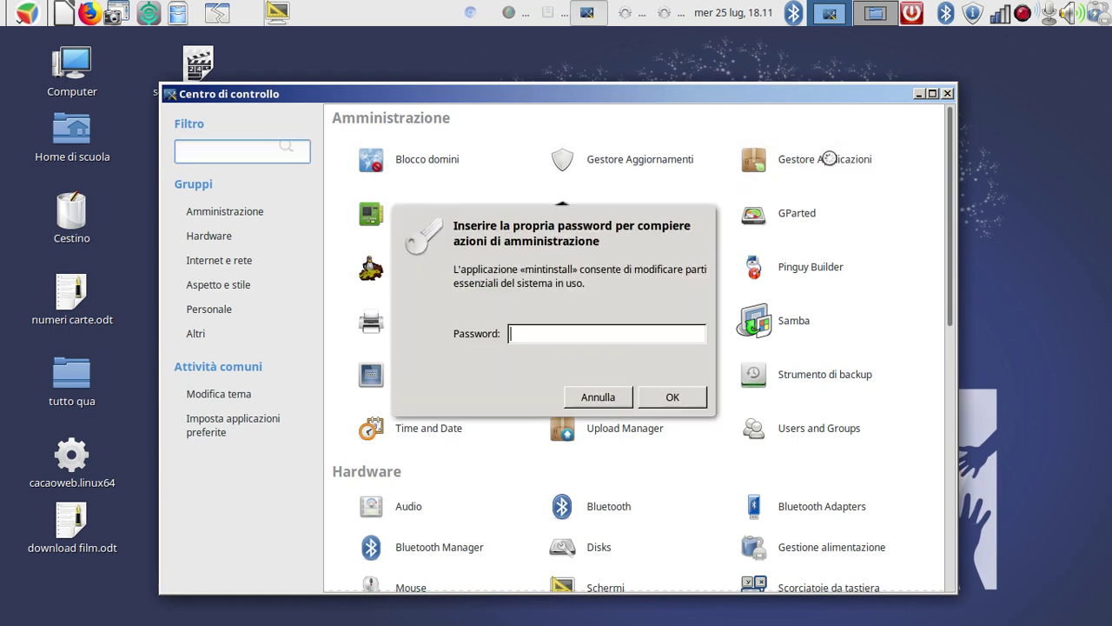
{"action": "type", "text": "*****"}
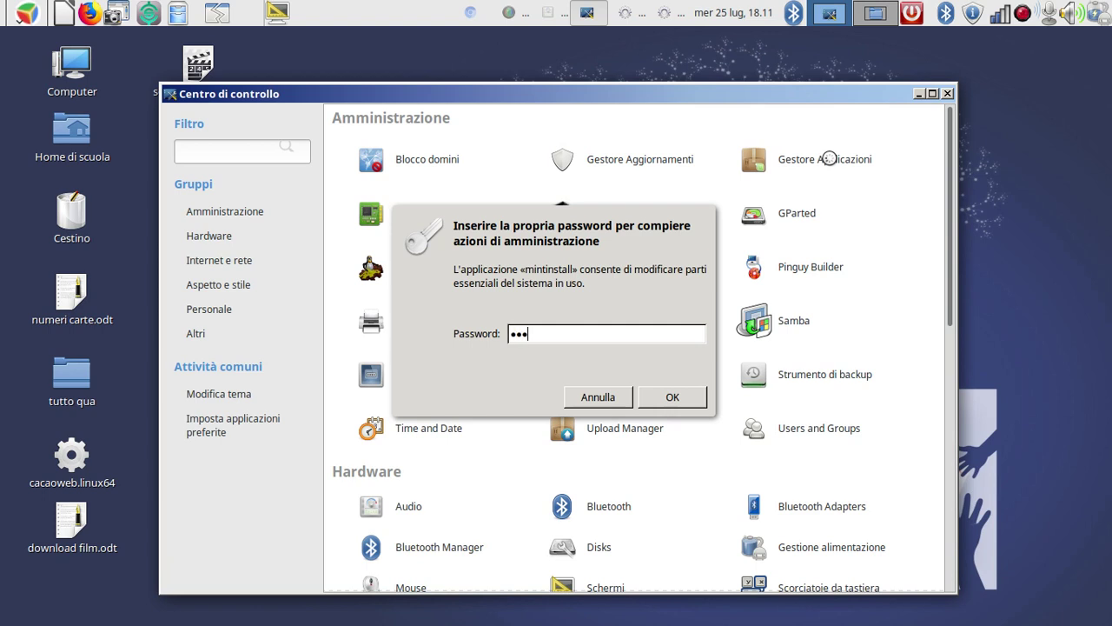
{"action": "type", "text": "*"}
{"action": "key", "text": "Return"}
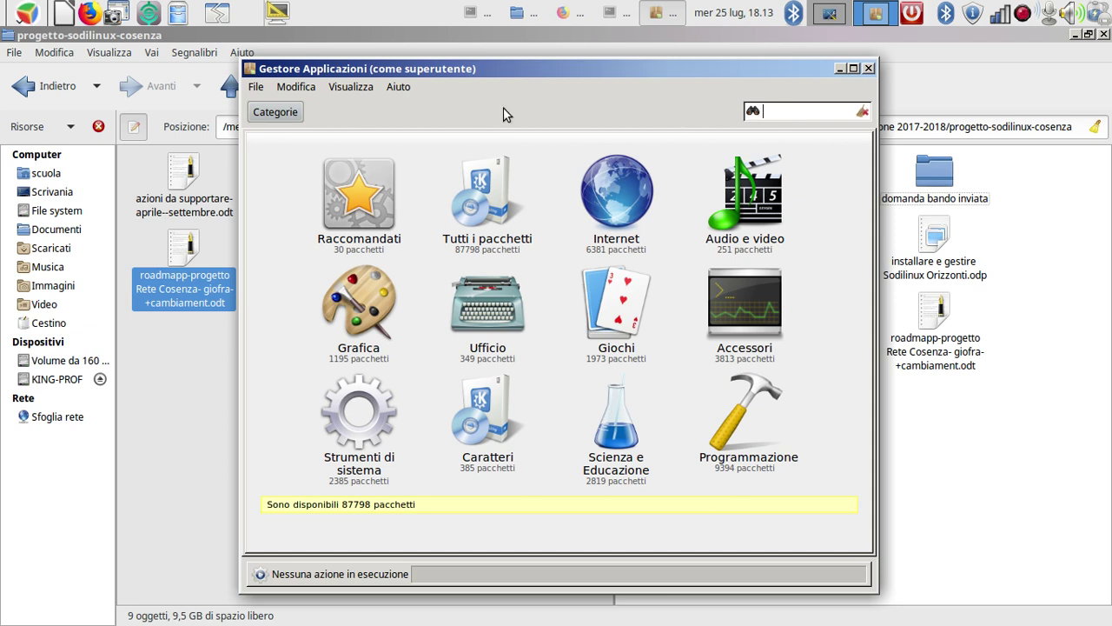
- Locate Tangrams among the installed Giochi applications and search Gestore Applicazioni for "tangram"
{"action": "left_click", "coordinate": [23, 12]}
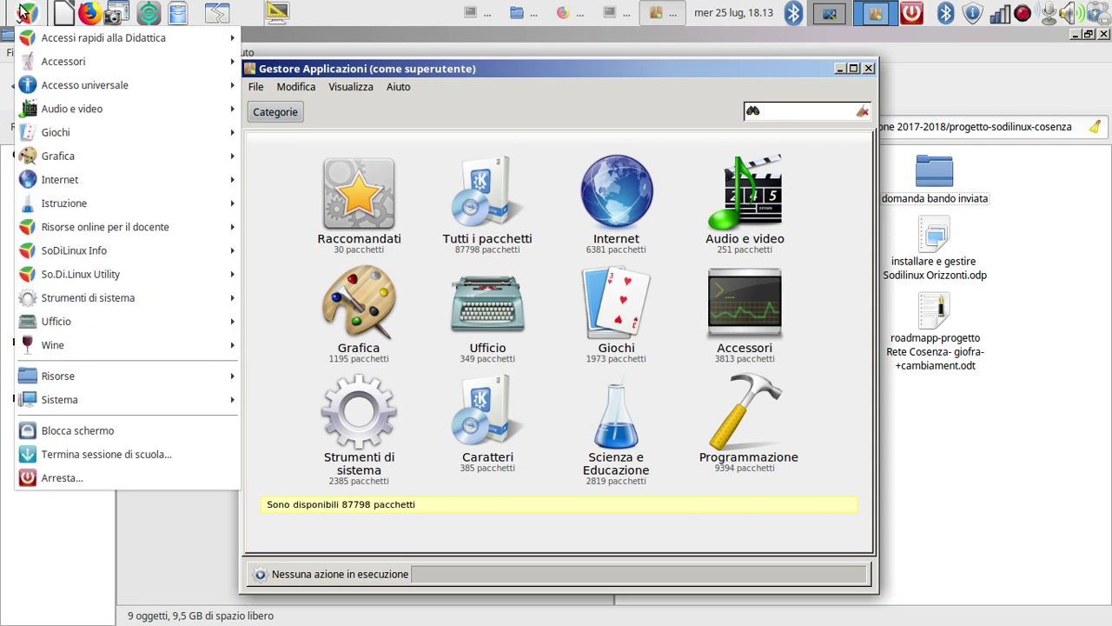
{"action": "left_click", "coordinate": [53, 132]}
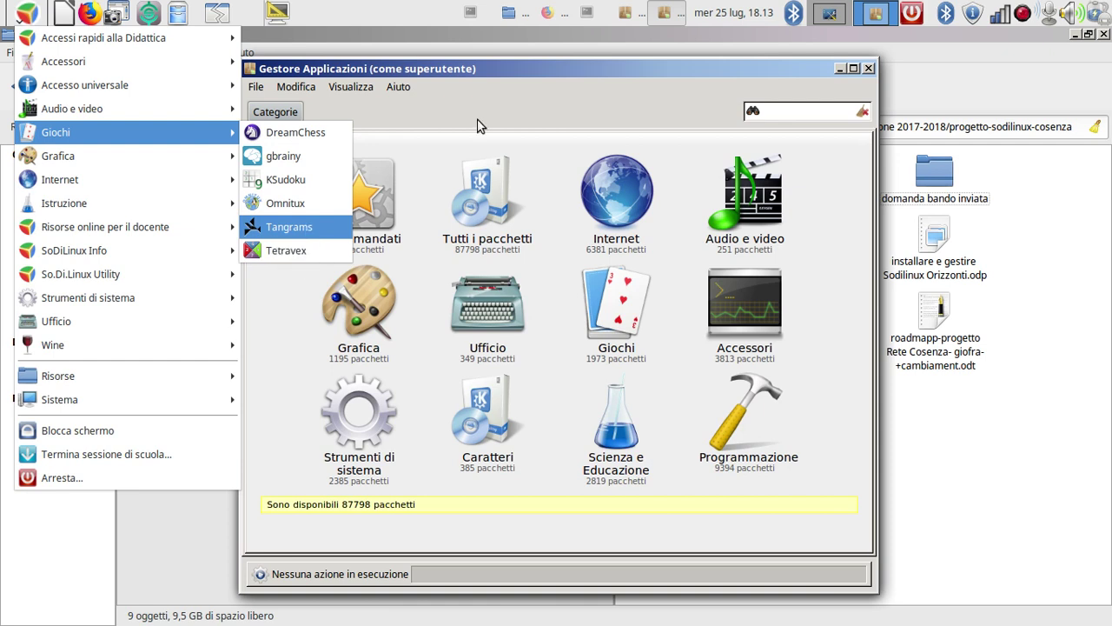
{"action": "left_click", "coordinate": [779, 110]}
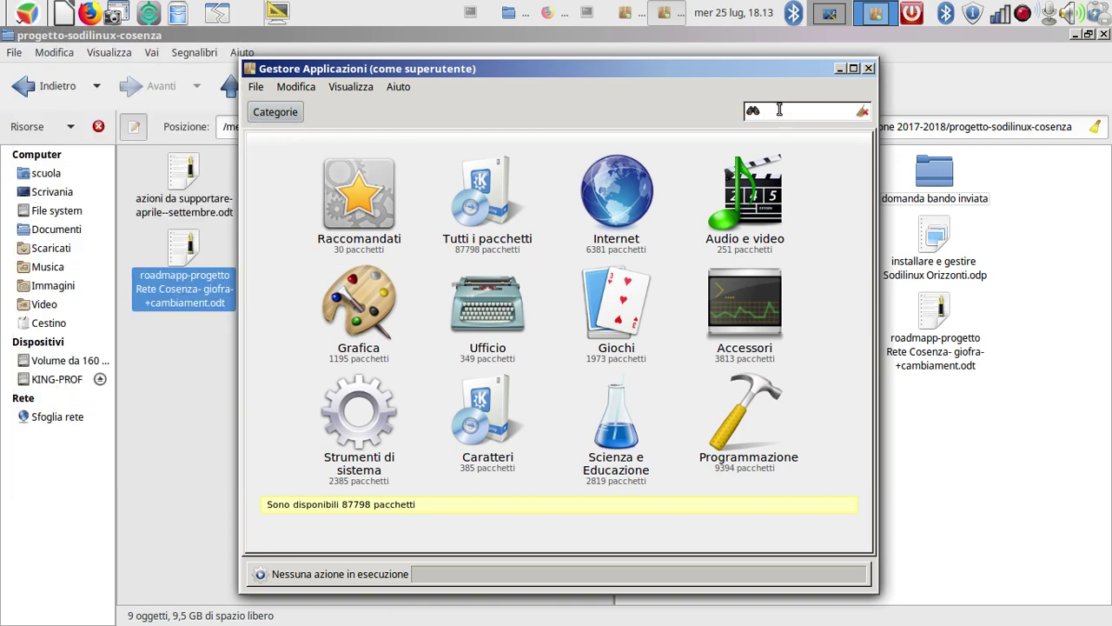
{"action": "type", "text": "tangram"}
{"action": "key", "text": "Return"}
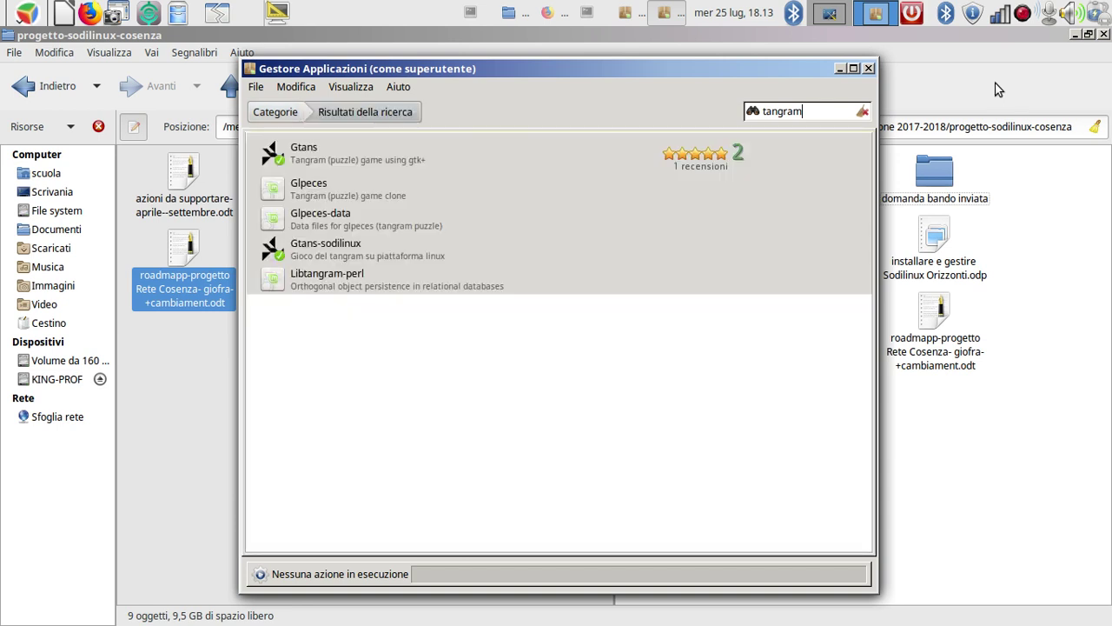
- Request the removal of Gtans from its application page to review which packages are affected, and cancel the removal
{"action": "left_click", "coordinate": [397, 154]}
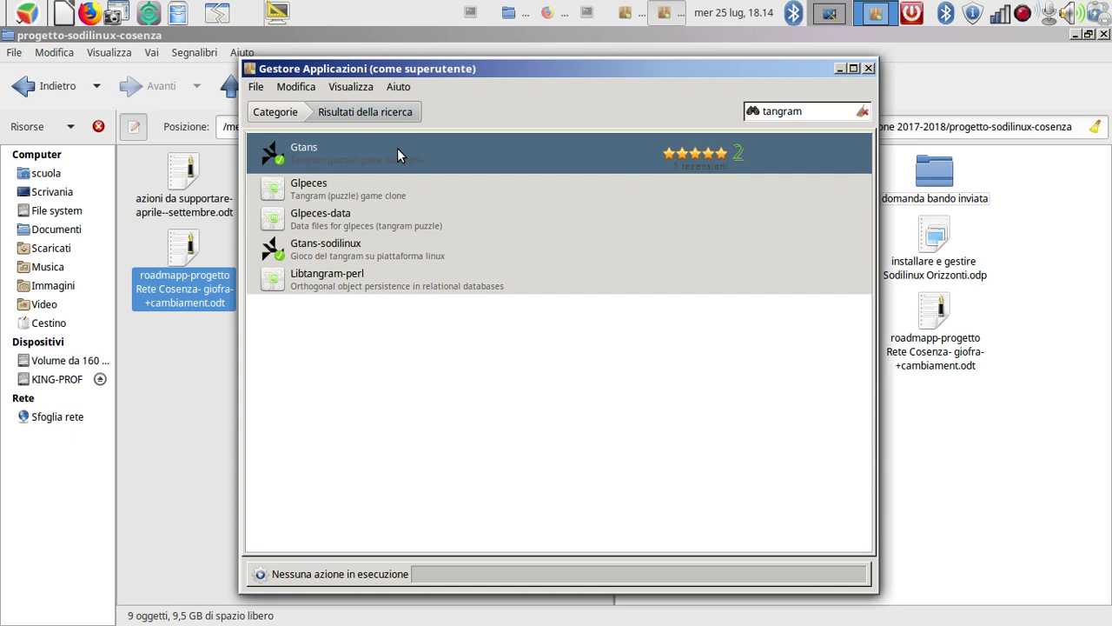
{"action": "left_click", "coordinate": [400, 154]}
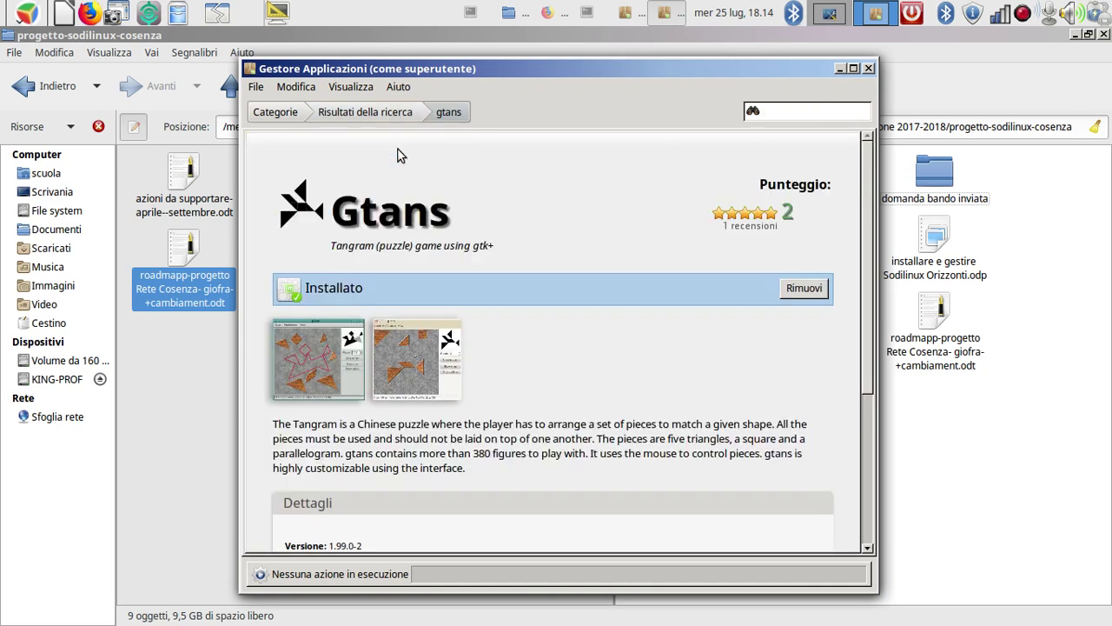
{"action": "left_click", "coordinate": [815, 295]}
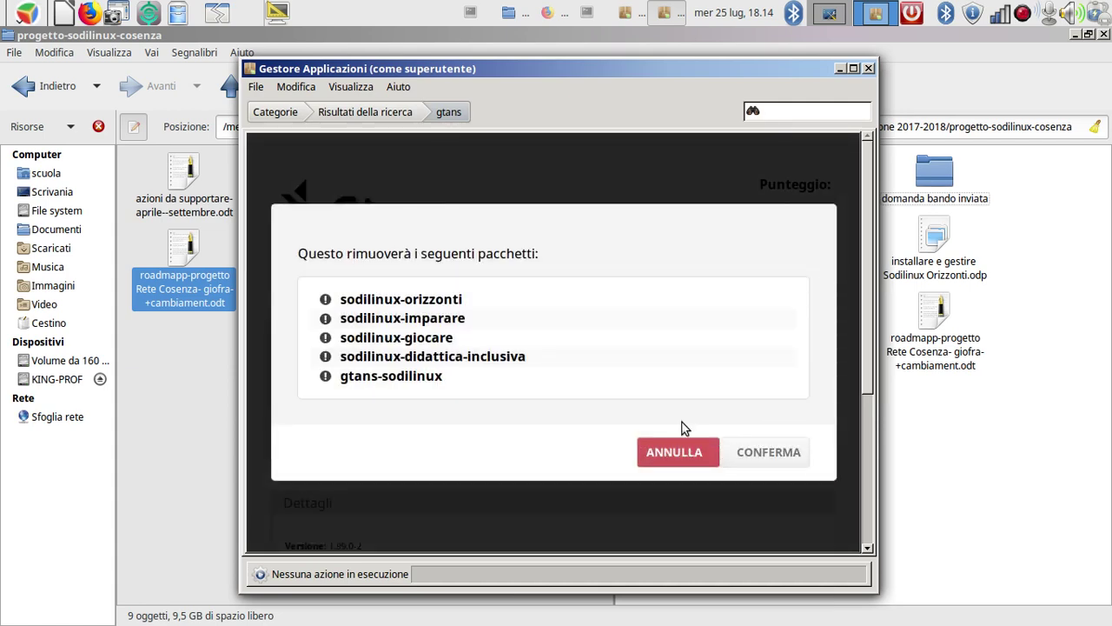
{"action": "left_click", "coordinate": [673, 454]}
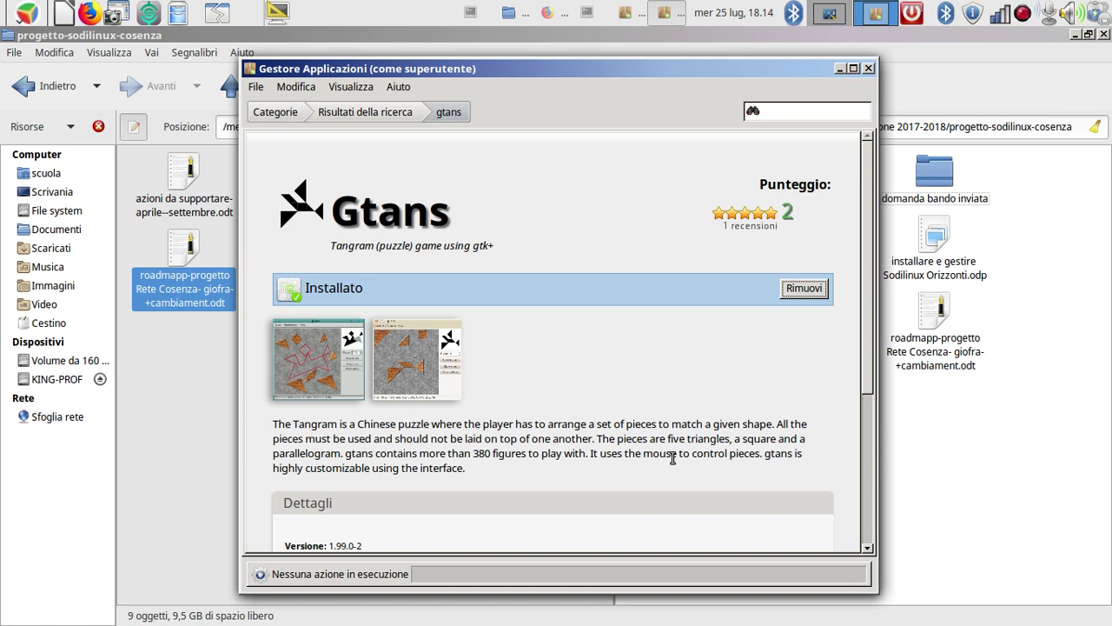
- Look through the Giochi applications and the Applicativi per categories under Accessi rapidi alla Didattica
{"action": "left_click", "coordinate": [26, 13]}
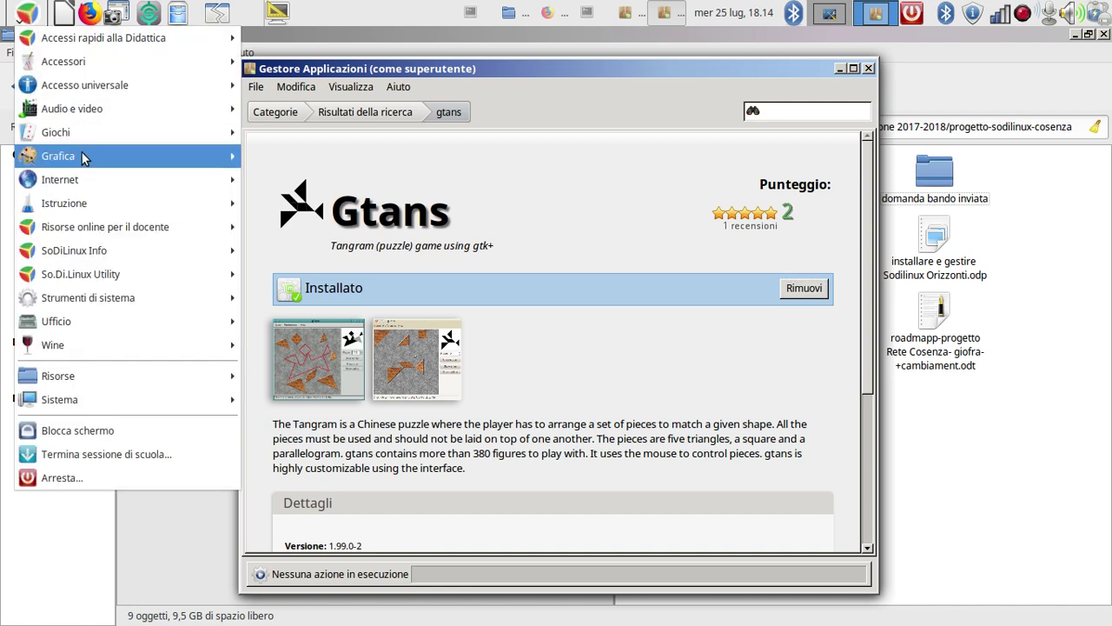
{"action": "mouse_move", "coordinate": [84, 144]}
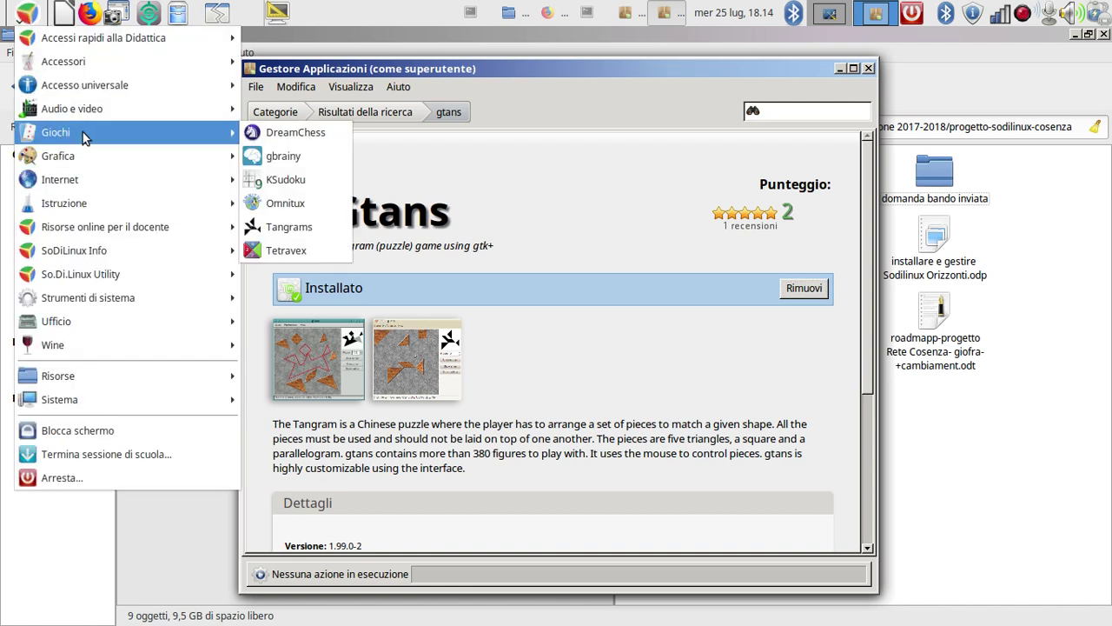
{"action": "mouse_move", "coordinate": [226, 42]}
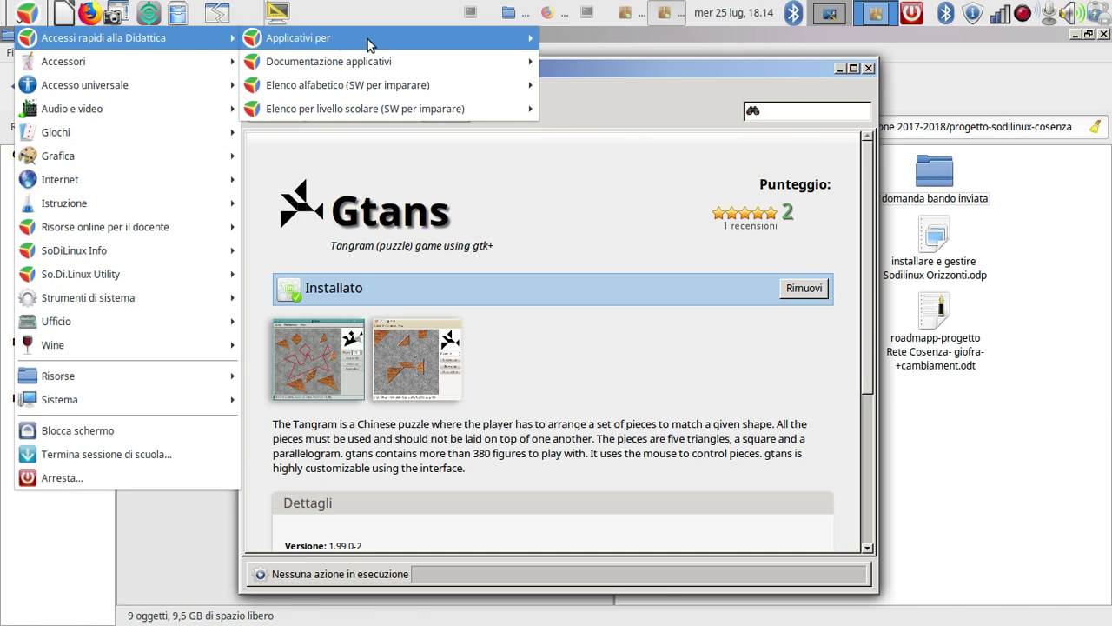
{"action": "mouse_move", "coordinate": [400, 45]}
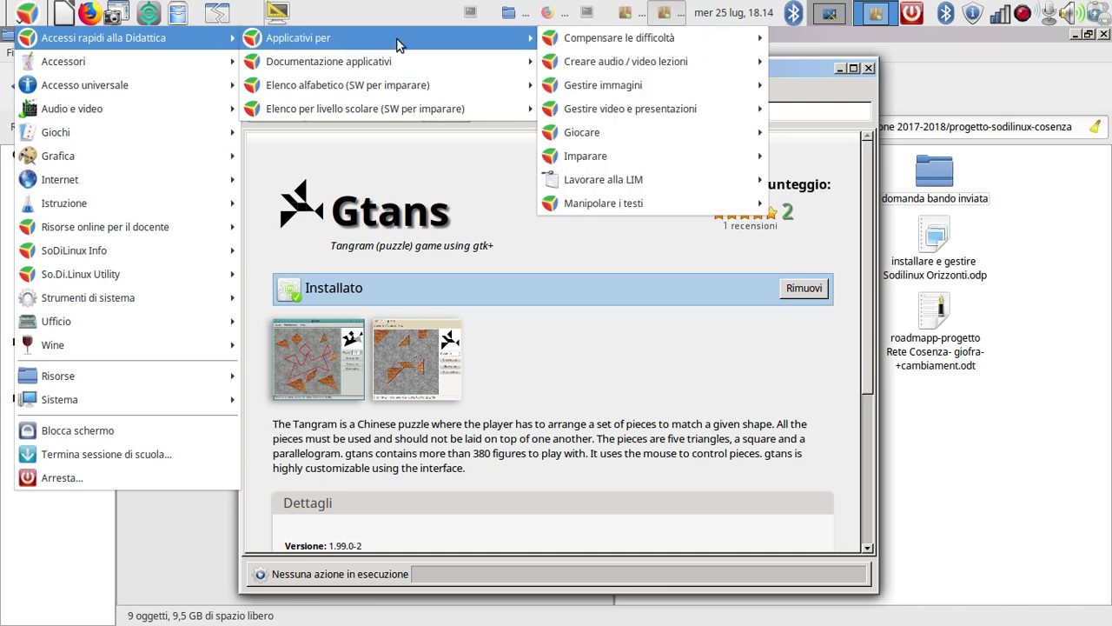
{"action": "left_click", "coordinate": [610, 224]}
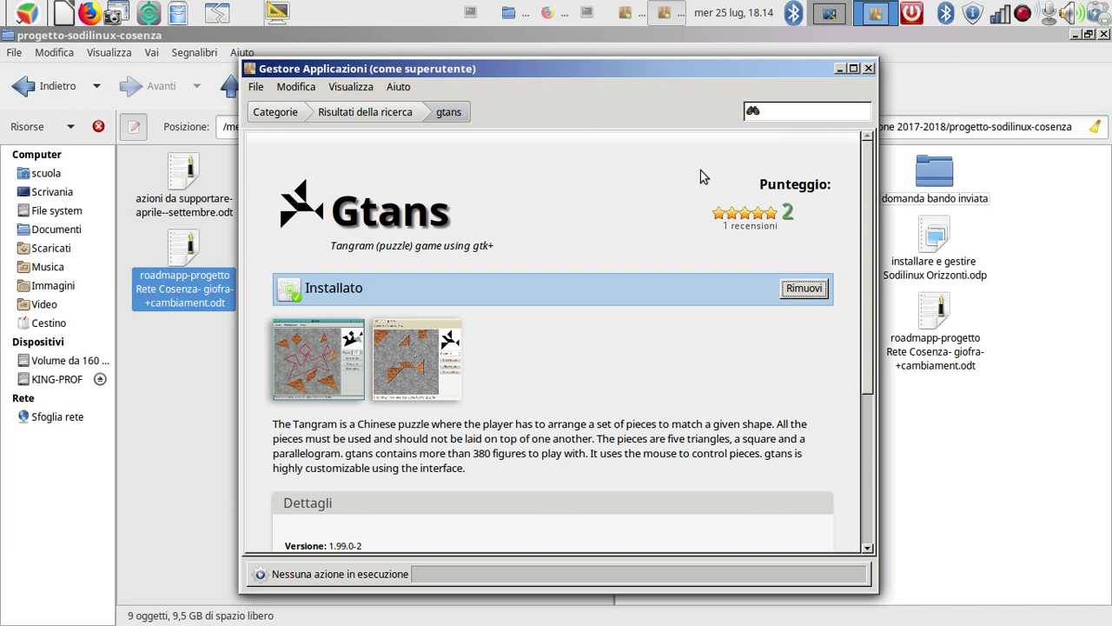
- Close both Gestore Applicazioni windows and the progetto-sodilinux-cosenza file manager window
{"action": "left_click", "coordinate": [872, 70]}
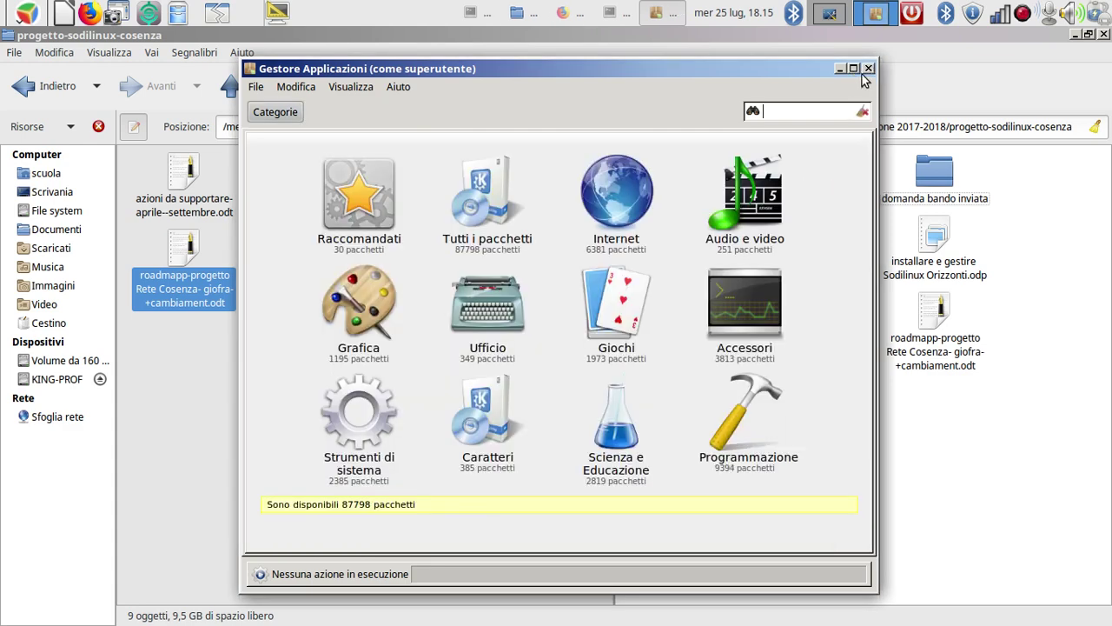
{"action": "left_click", "coordinate": [871, 69]}
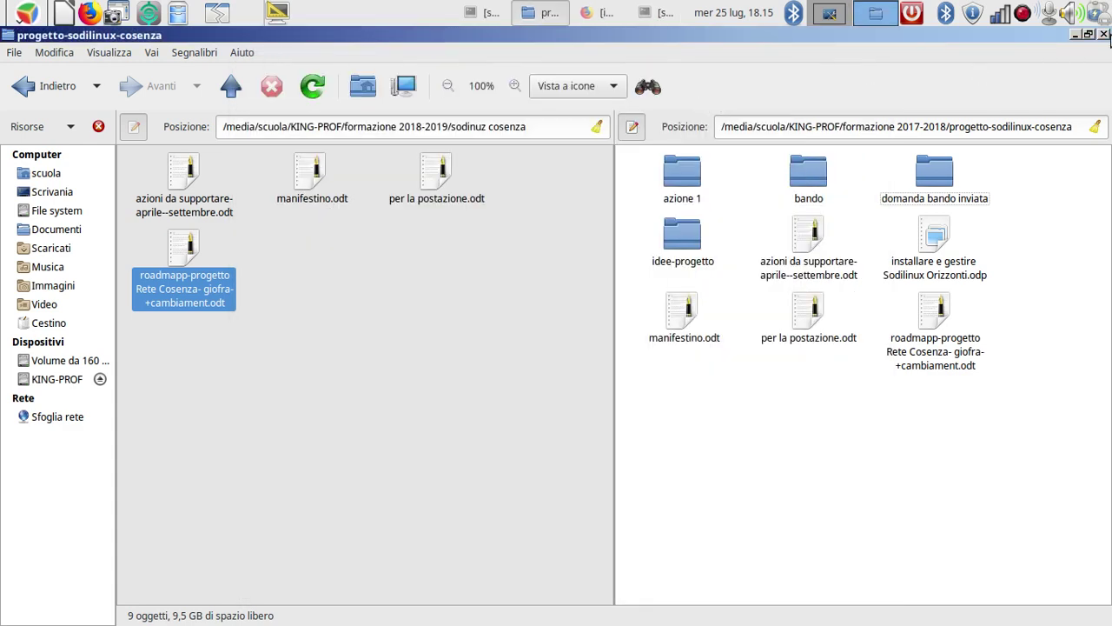
{"action": "left_click", "coordinate": [1104, 34]}
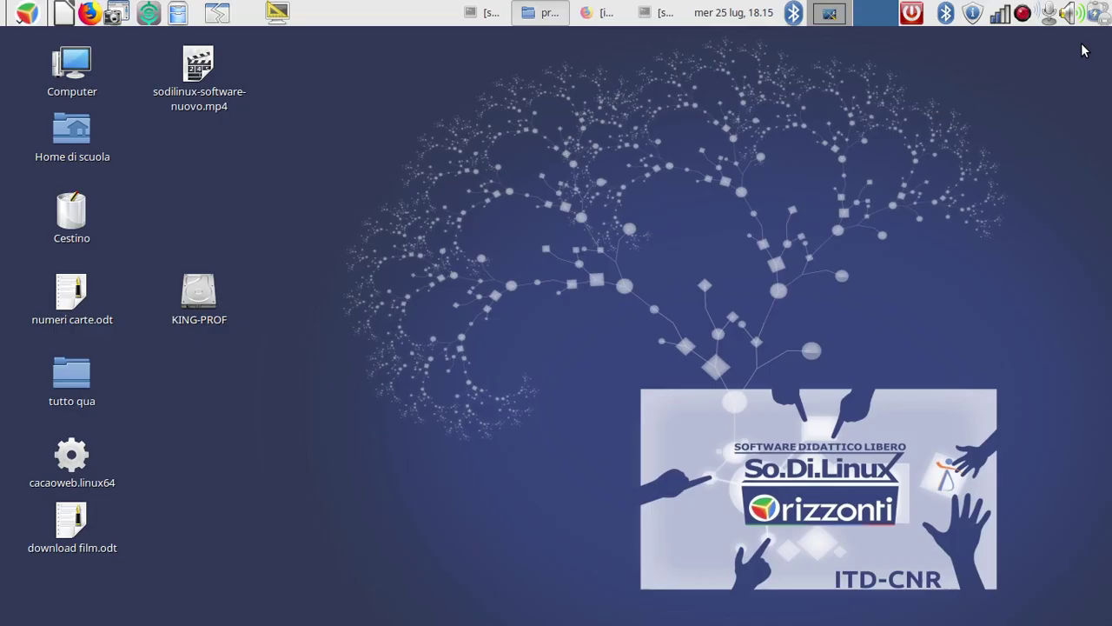